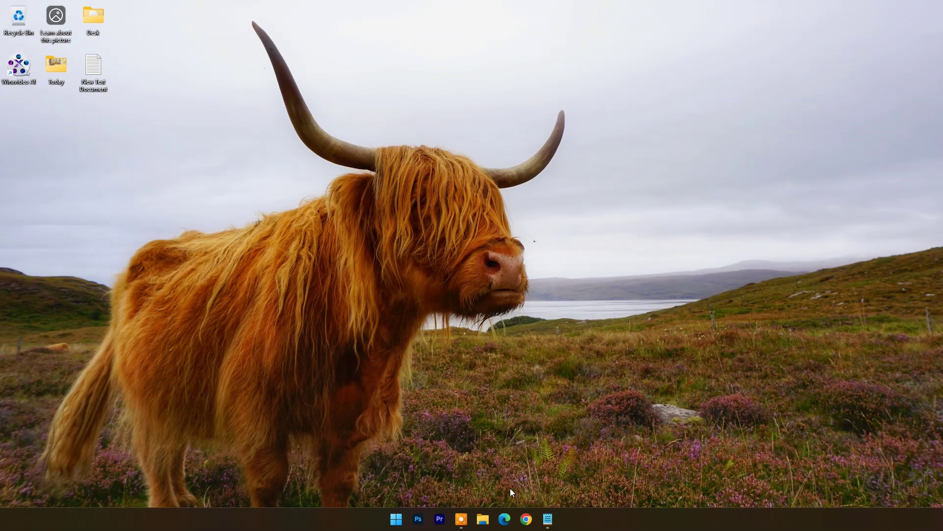
# - Open Edge and load the pasted aiarty.com AI Image Enhancer product page
pyautogui.click(505, 519)
pyautogui.rightClick(235, 26)
pyautogui.click(264, 130)
pyautogui.press('Return')
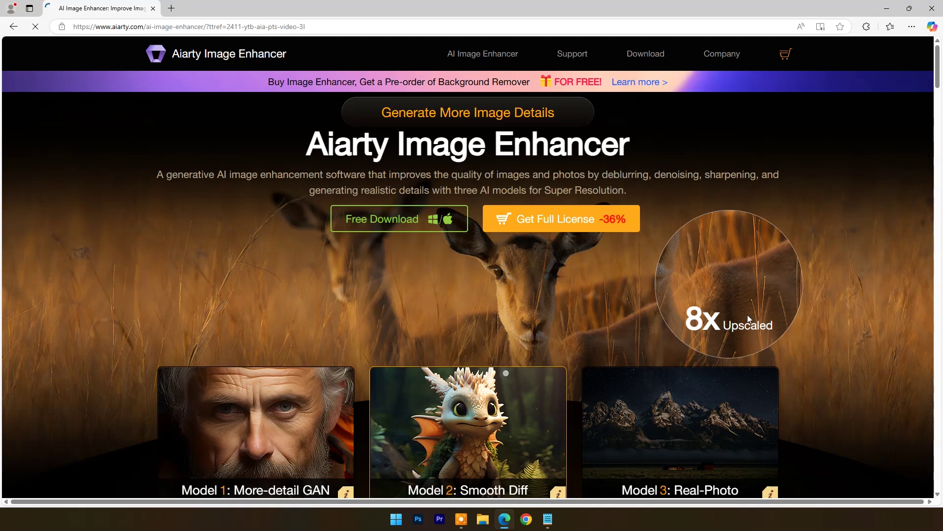
# - Browse the page and compare the sample, dragon and underwater images before and after sharpening
pyautogui.scroll(-6, 727, 326)
pyautogui.scroll(3, 936, 101)
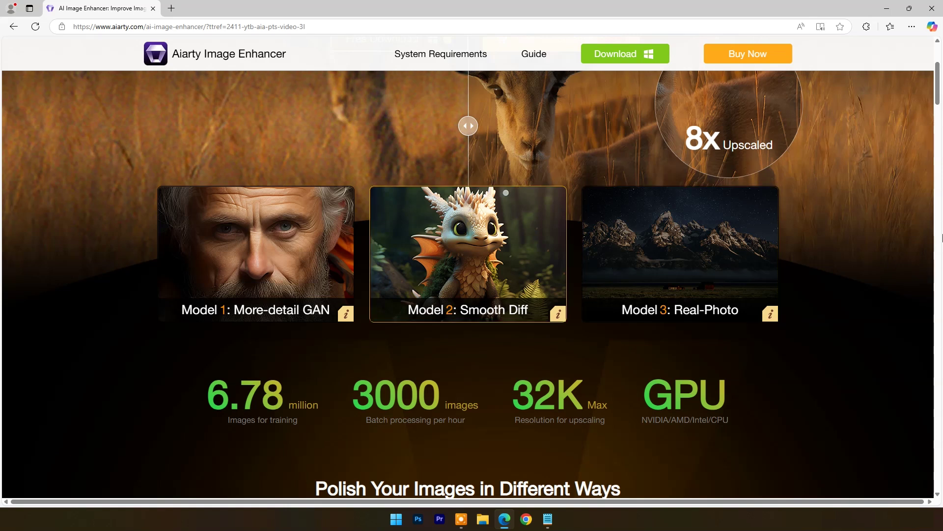
pyautogui.scroll(-8, 930, 95)
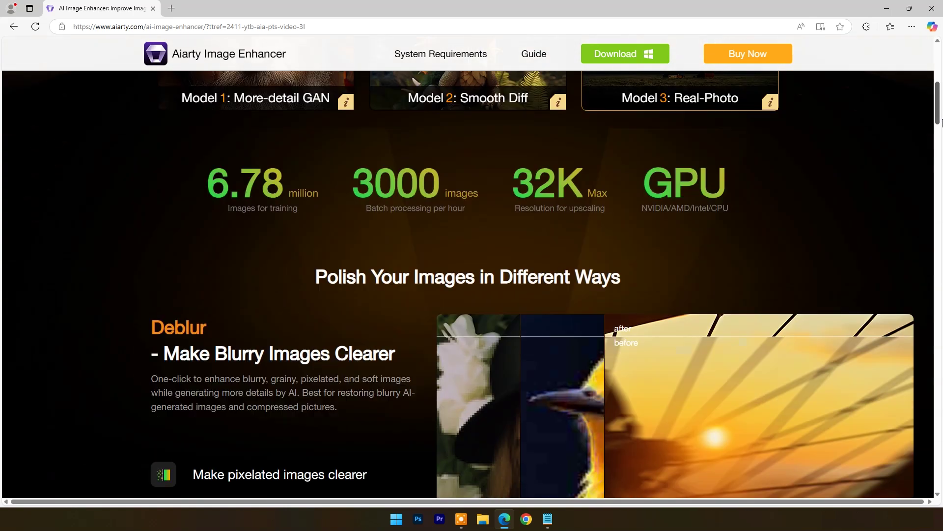
pyautogui.scroll(1, 942, 137)
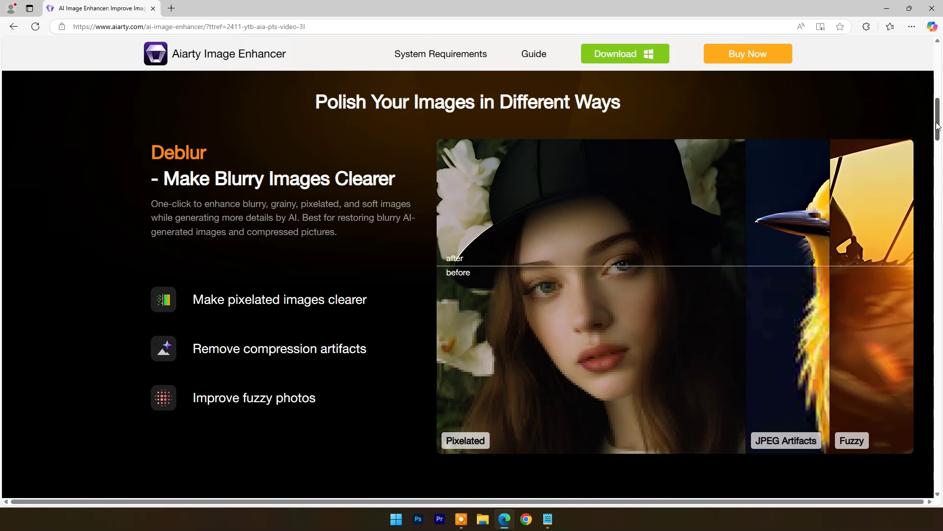
pyautogui.click(939, 170)
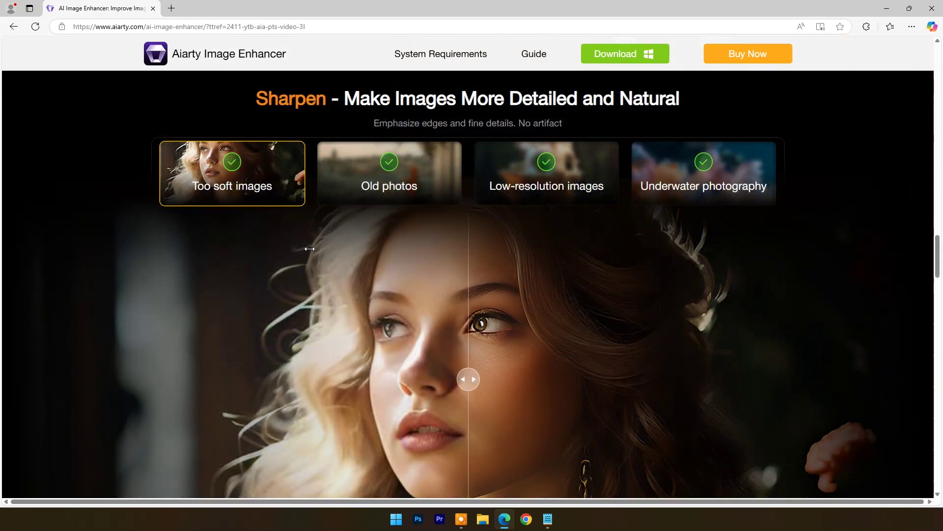
pyautogui.scroll(-1, 309, 249)
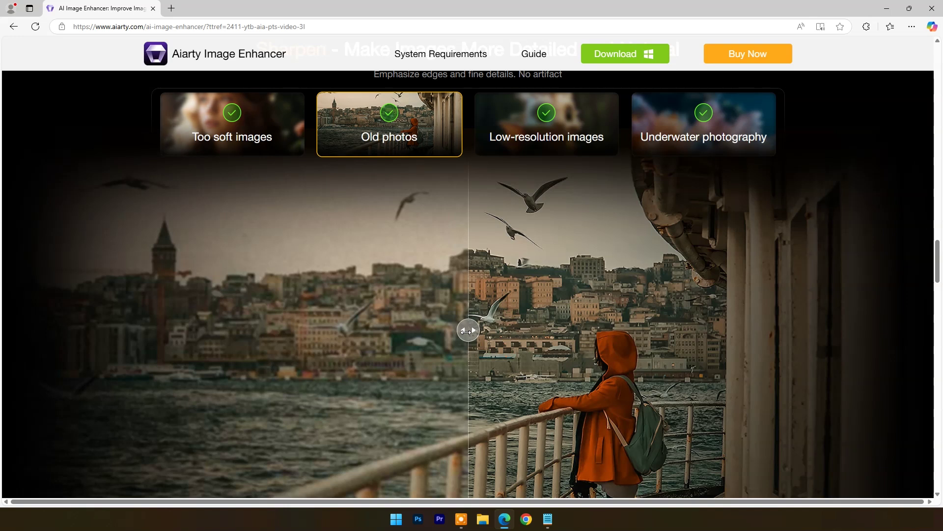
pyautogui.moveTo(472, 329); pyautogui.dragTo(650, 331)
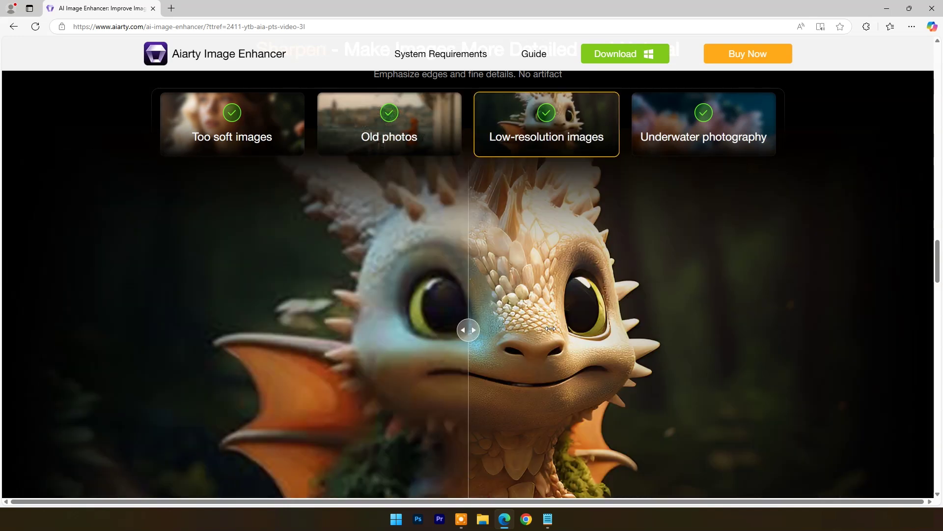
pyautogui.moveTo(464, 329); pyautogui.dragTo(305, 330)
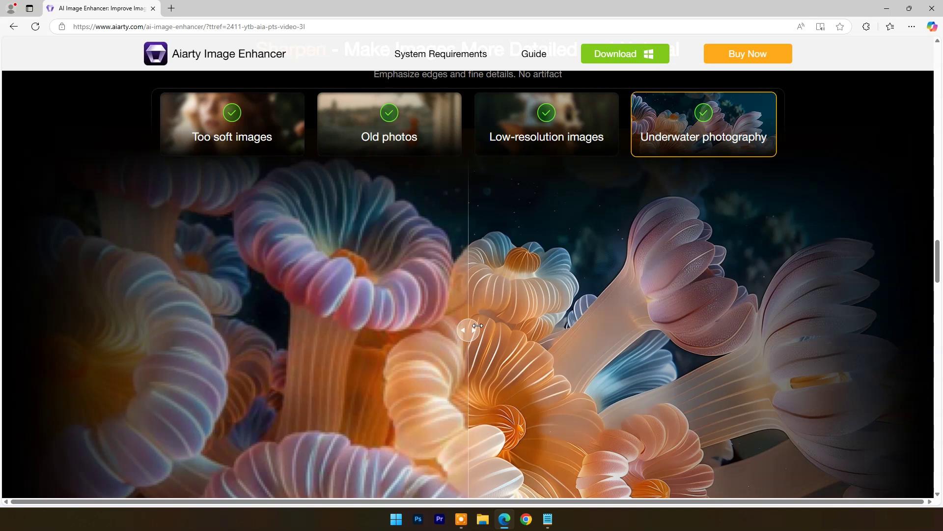
pyautogui.moveTo(469, 331); pyautogui.dragTo(533, 330)
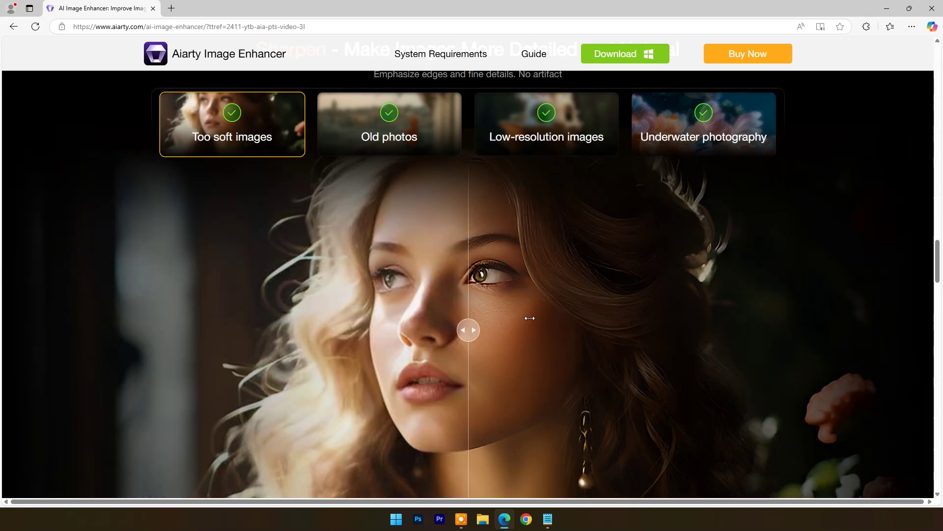
# - Start the Free Download of the Windows installer aiarty-image-enhancer-install.exe
pyautogui.scroll(-8, 530, 322)
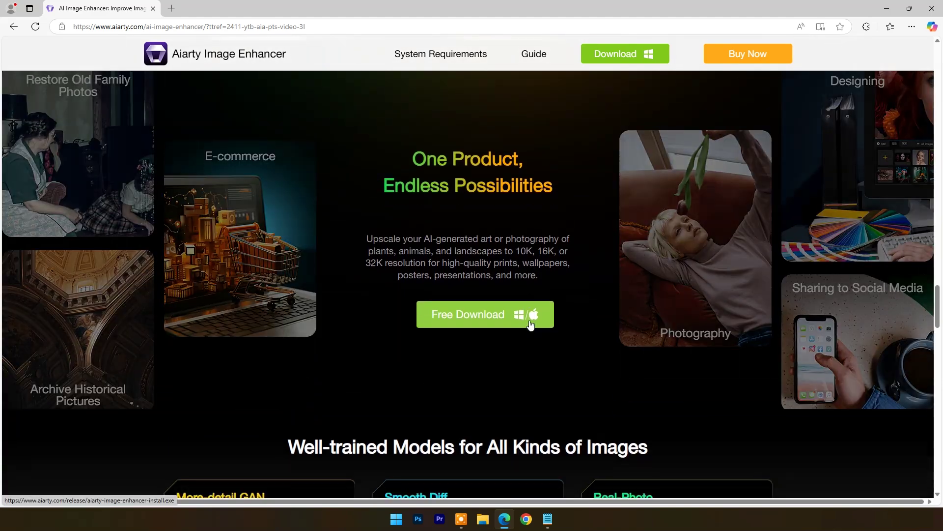
pyautogui.scroll(-6, 529, 322)
pyautogui.scroll(6, 528, 320)
pyautogui.click(473, 316)
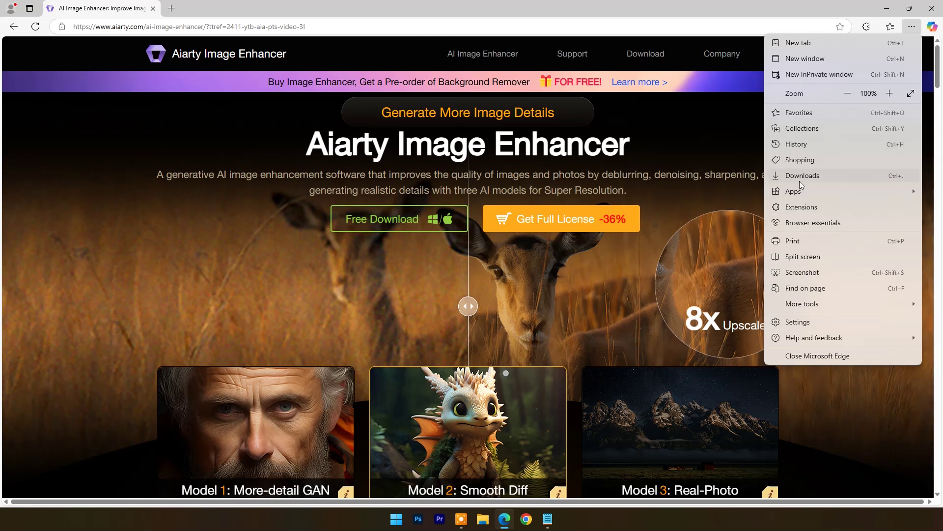
# - Run aiarty-image-enhancer-install.exe from Edge's recent downloads list
pyautogui.click(800, 180)
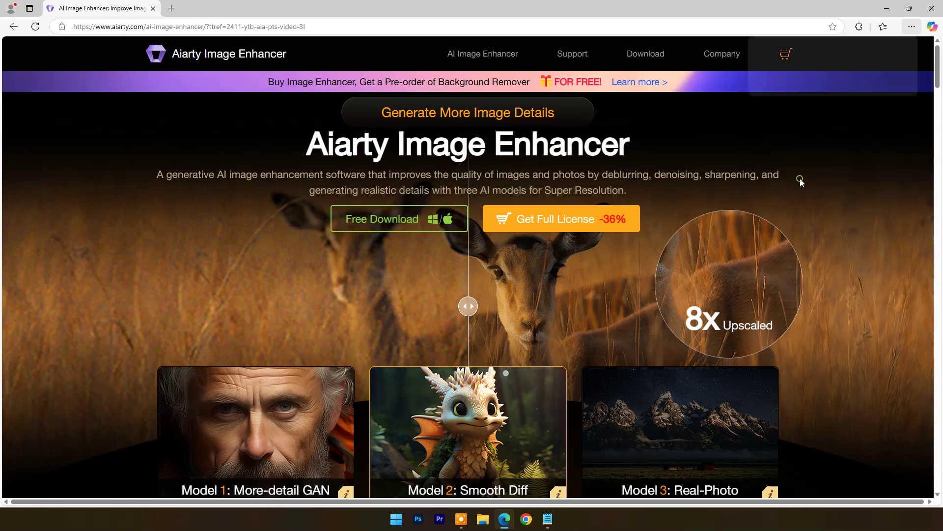
pyautogui.click(853, 65)
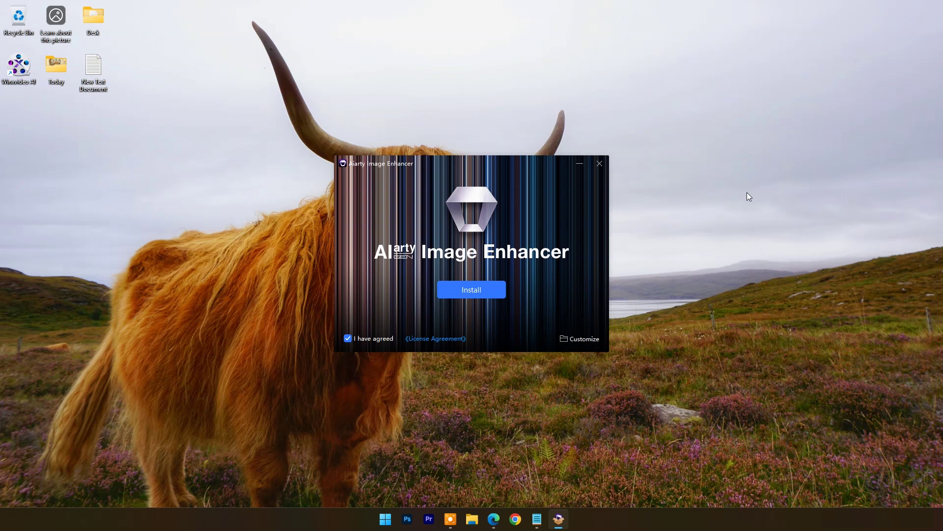
# - Install into the default C:\Program Files (x86)\Aiarty\ImageEnhancer\ folder, then launch the app
pyautogui.click(580, 339)
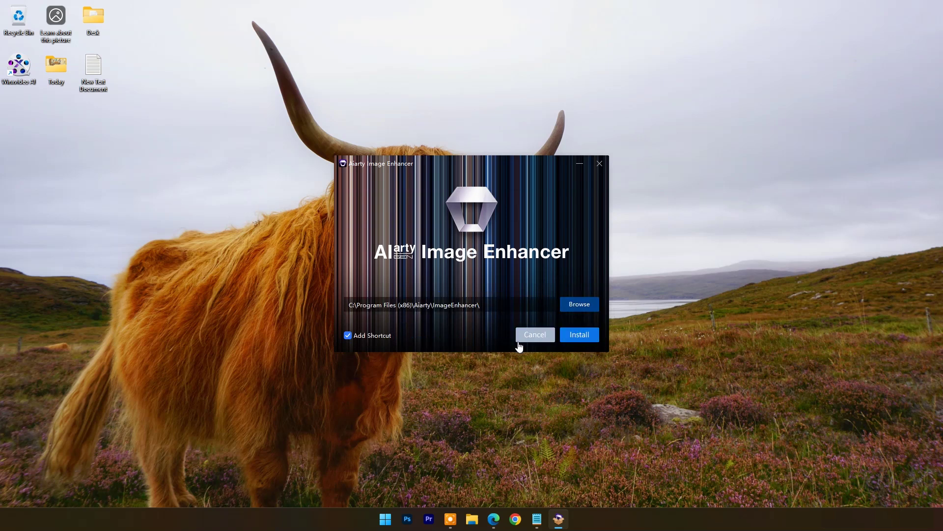
pyautogui.click(578, 337)
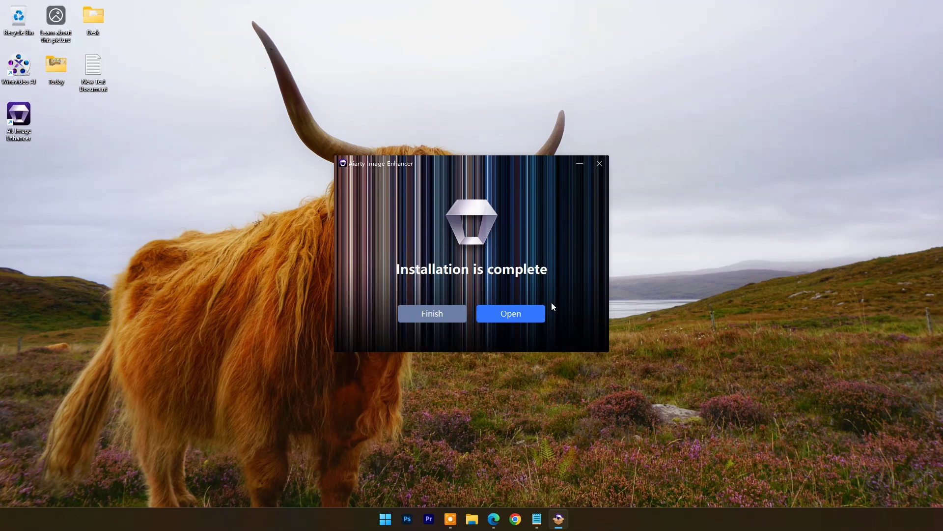
pyautogui.click(516, 314)
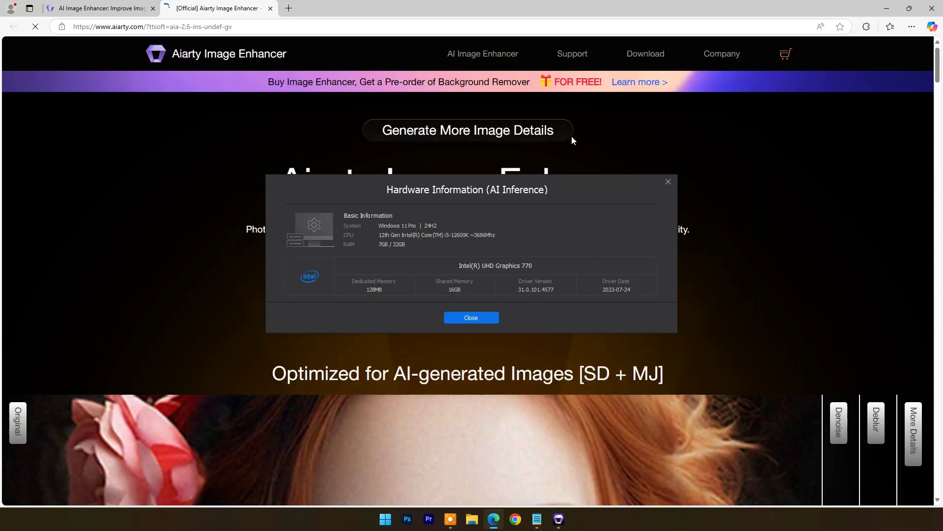
# - Dismiss the hardware summary and add 'A view of the streets of Jaipur 1926' from Desktop\Today
pyautogui.click(472, 317)
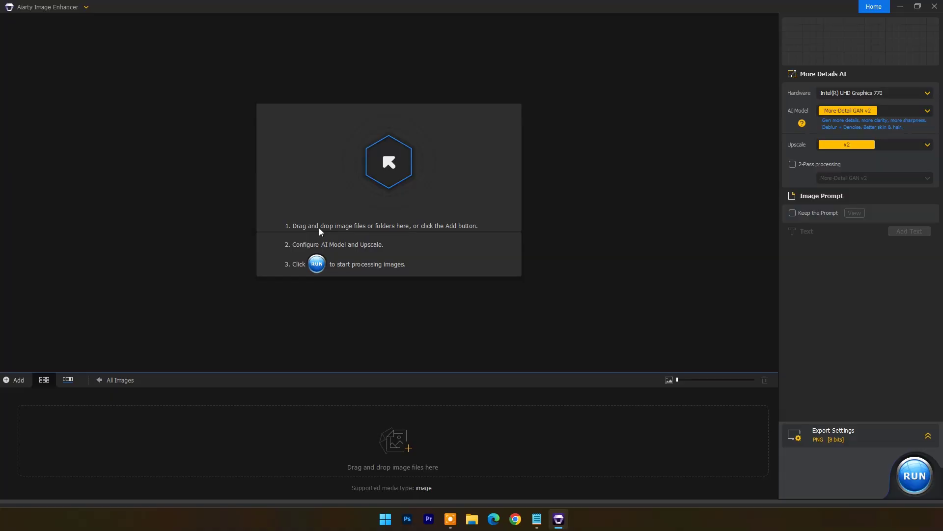
pyautogui.click(57, 7)
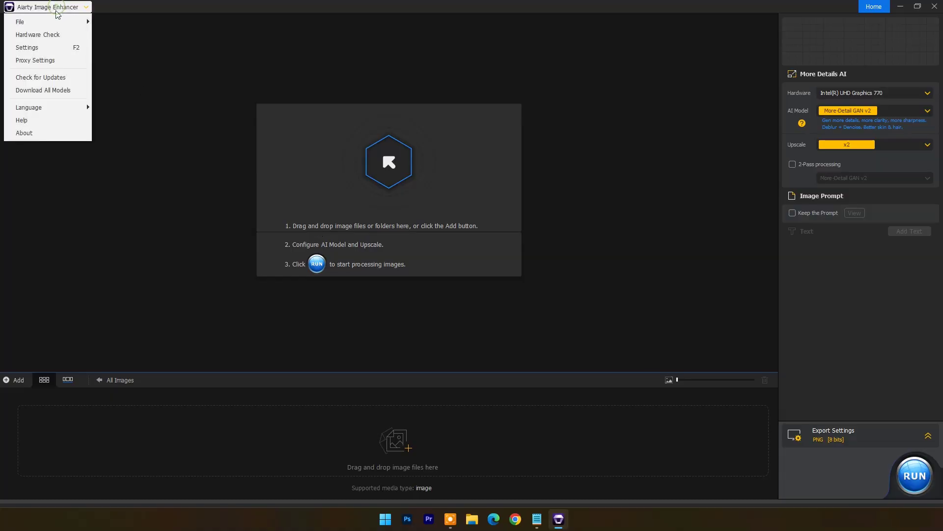
pyautogui.moveTo(55, 21)
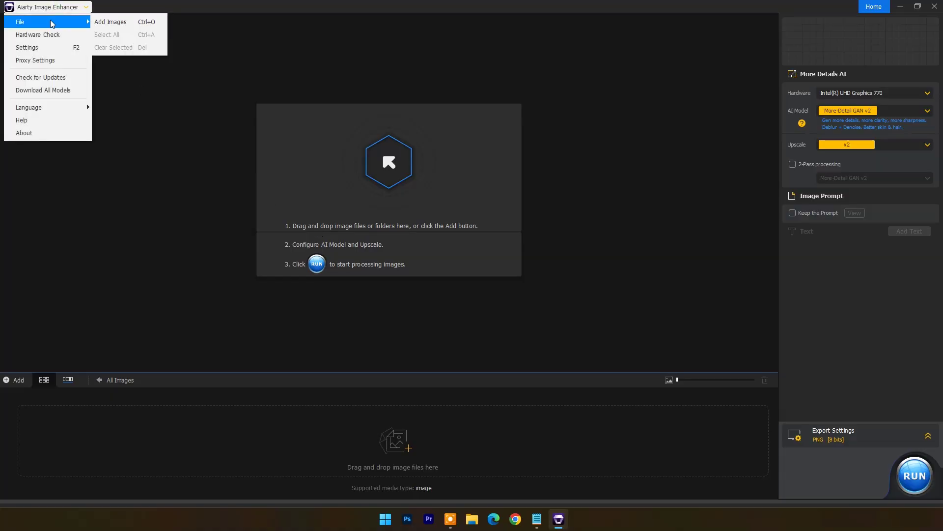
pyautogui.click(112, 21)
pyautogui.moveTo(240, 15); pyautogui.dragTo(634, 98)
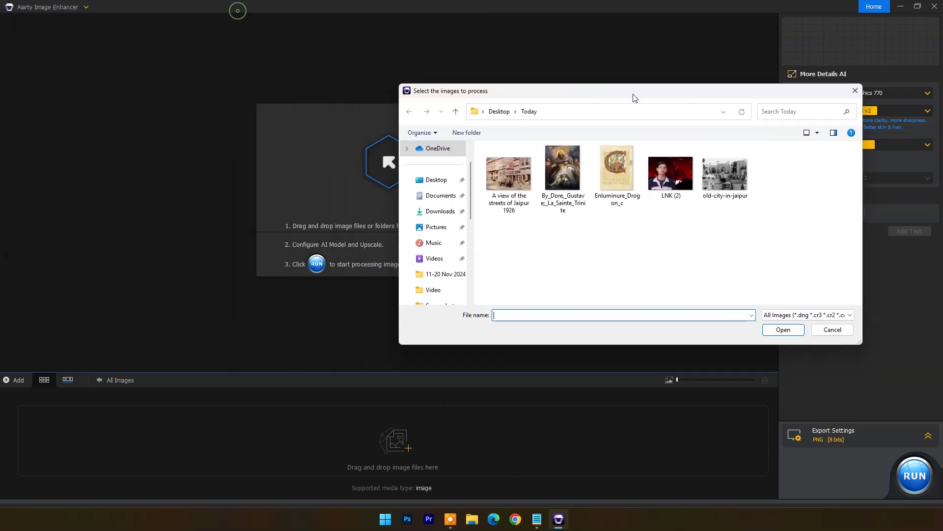
pyautogui.doubleClick(511, 186)
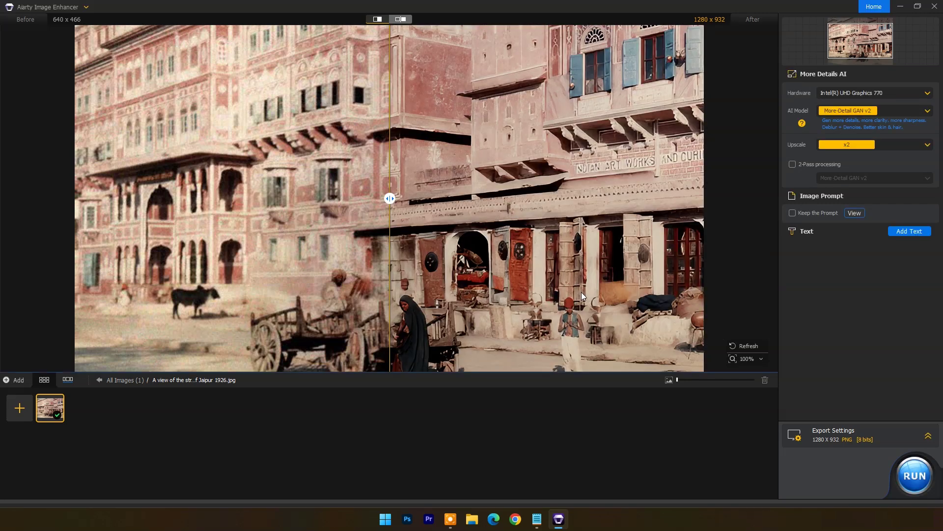
# - Slide the comparison toward the original and zoom in on the street scene with the veiled woman
pyautogui.moveTo(390, 200); pyautogui.dragTo(74, 198)
pyautogui.scroll(3, 574, 246)
pyautogui.scroll(-4, 575, 247)
pyautogui.scroll(4, 574, 247)
pyautogui.scroll(-3, 343, 224)
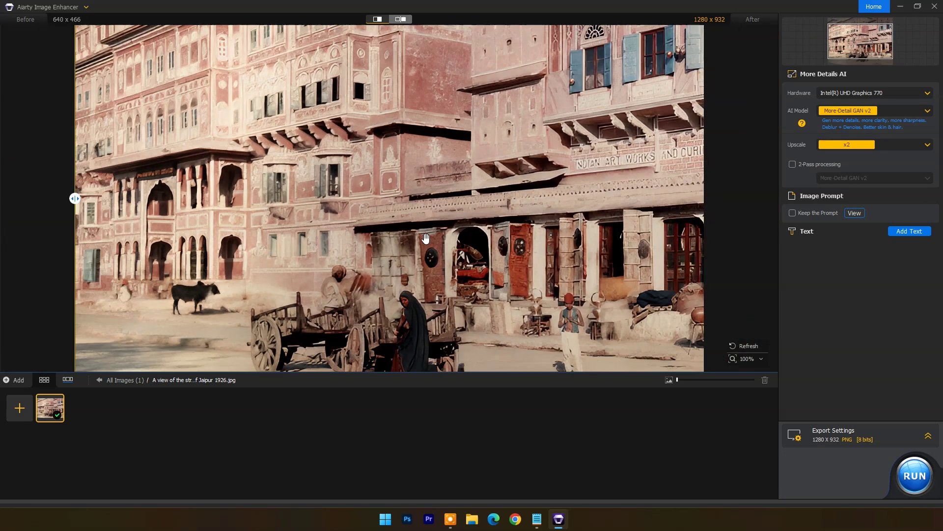
pyautogui.scroll(4, 277, 172)
pyautogui.scroll(2, 247, 181)
pyautogui.scroll(1, 202, 191)
pyautogui.moveTo(566, 292); pyautogui.dragTo(372, 177)
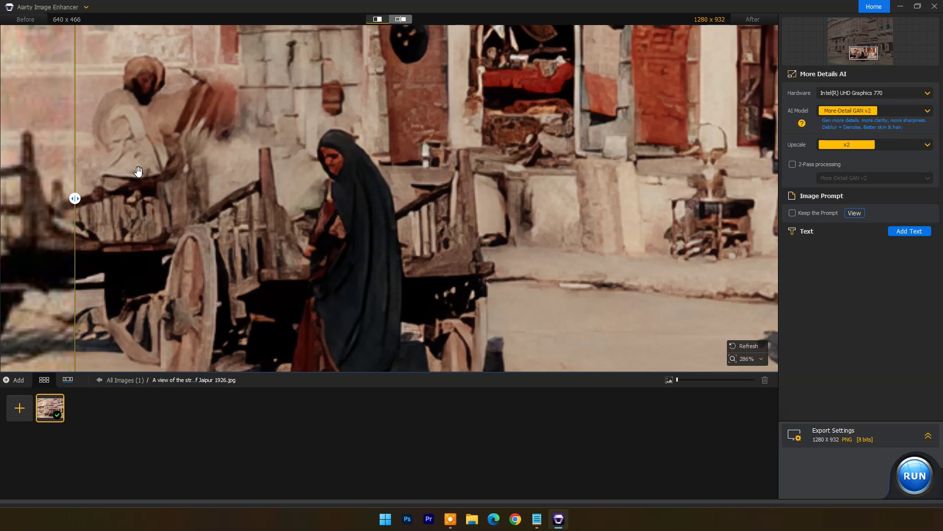
# - Compare the facade and INDIAN ART WORKS sign before and after, then zoom out to 75%
pyautogui.moveTo(75, 198); pyautogui.dragTo(686, 212)
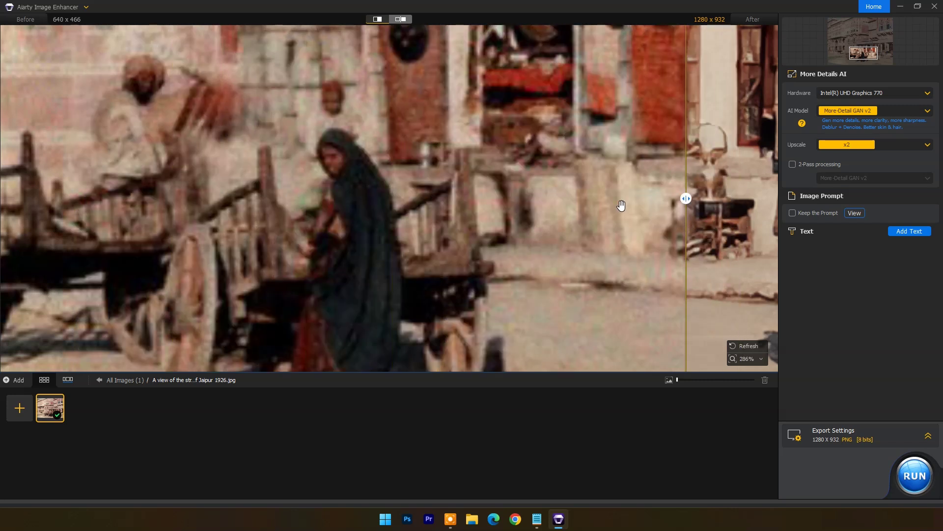
pyautogui.moveTo(606, 176); pyautogui.dragTo(313, 279)
pyautogui.moveTo(496, 200); pyautogui.dragTo(548, 286)
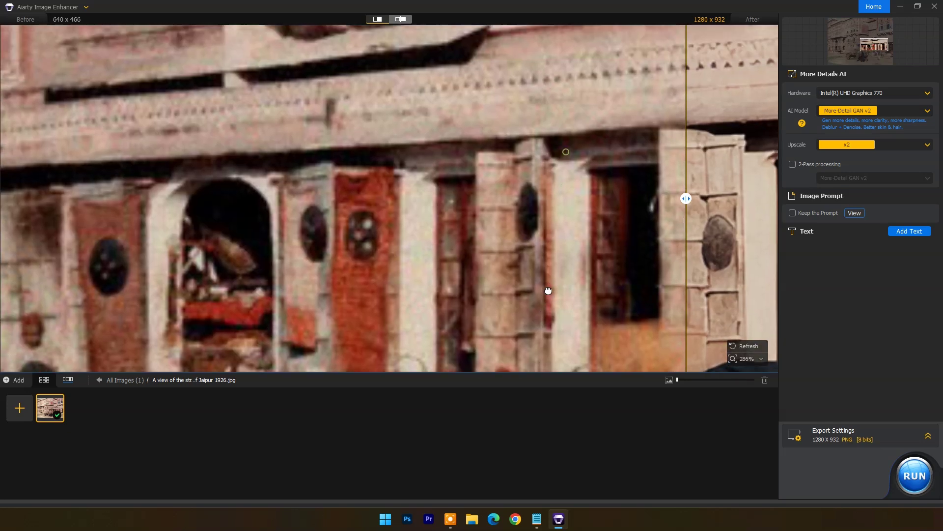
pyautogui.moveTo(604, 126); pyautogui.dragTo(591, 273)
pyautogui.moveTo(618, 143); pyautogui.dragTo(441, 211)
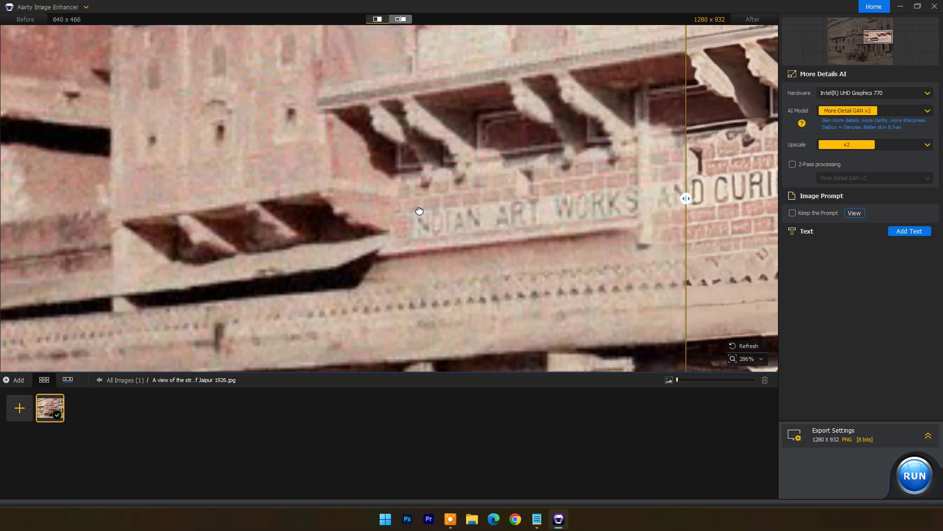
pyautogui.moveTo(688, 199); pyautogui.dragTo(414, 230)
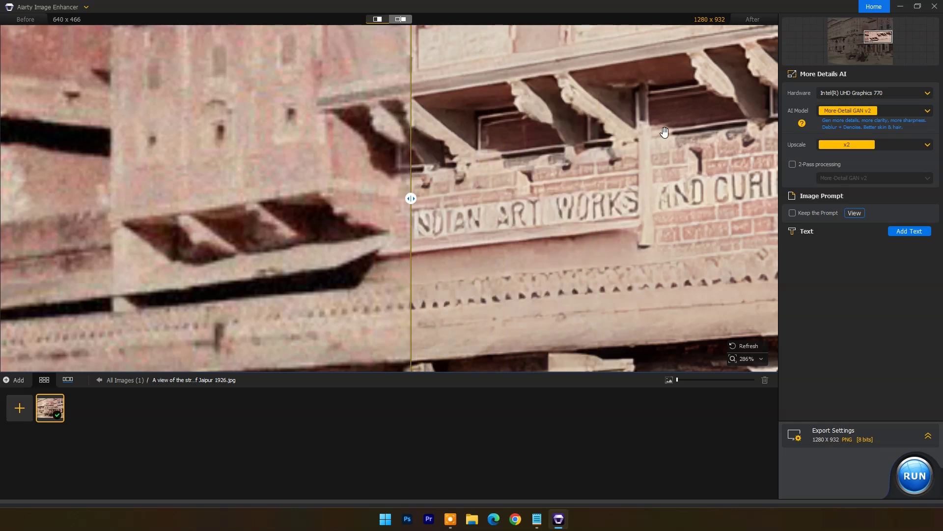
pyautogui.moveTo(879, 37); pyautogui.dragTo(874, 55)
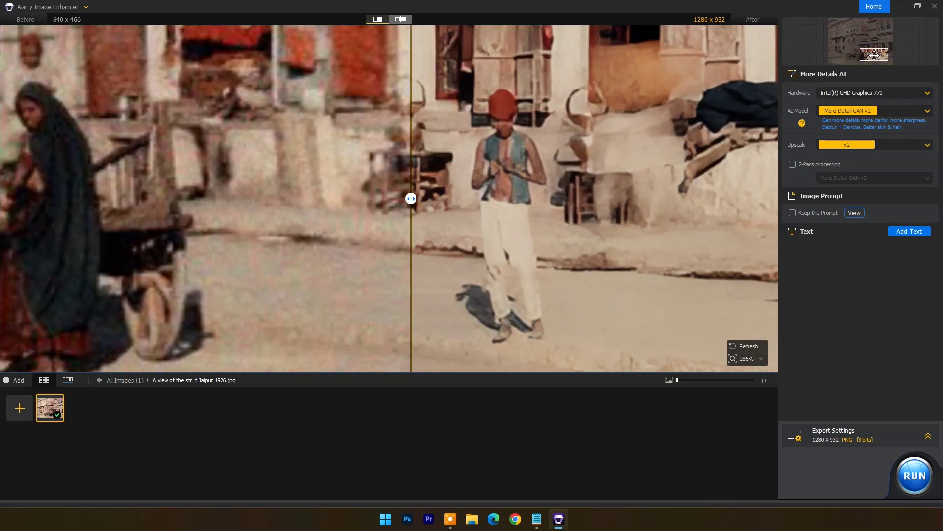
pyautogui.moveTo(411, 198); pyautogui.dragTo(451, 205)
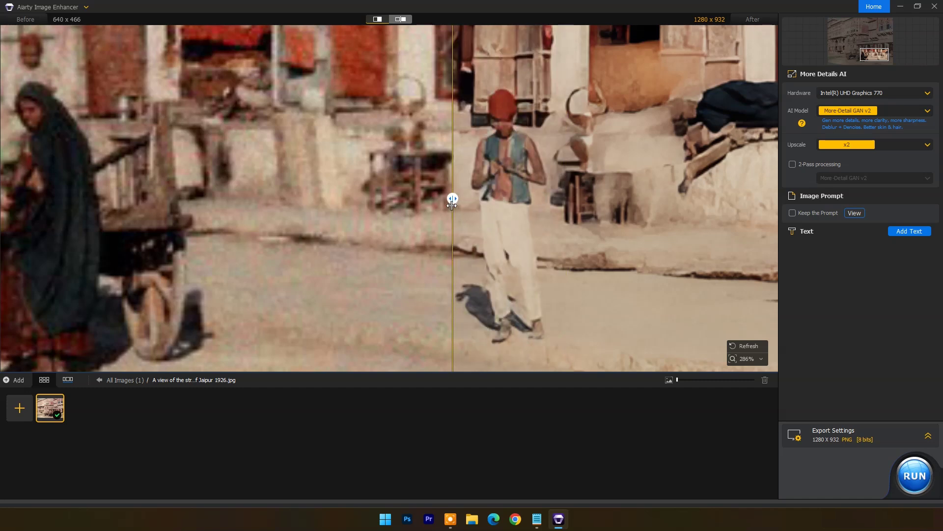
pyautogui.scroll(-5, 573, 187)
pyautogui.scroll(-1, 573, 186)
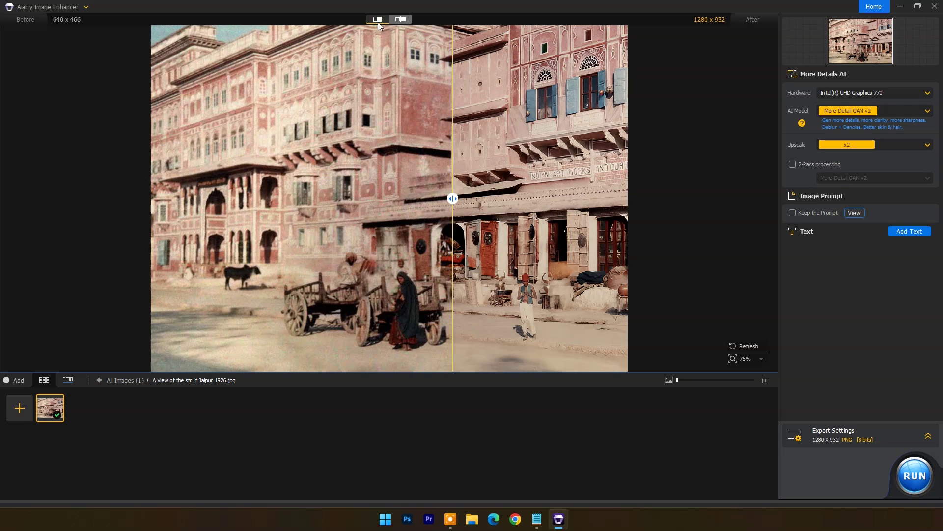
# - Show before and after side by side, keeping Intel UHD Graphics 770 and More-Detail GAN v2
pyautogui.click(400, 20)
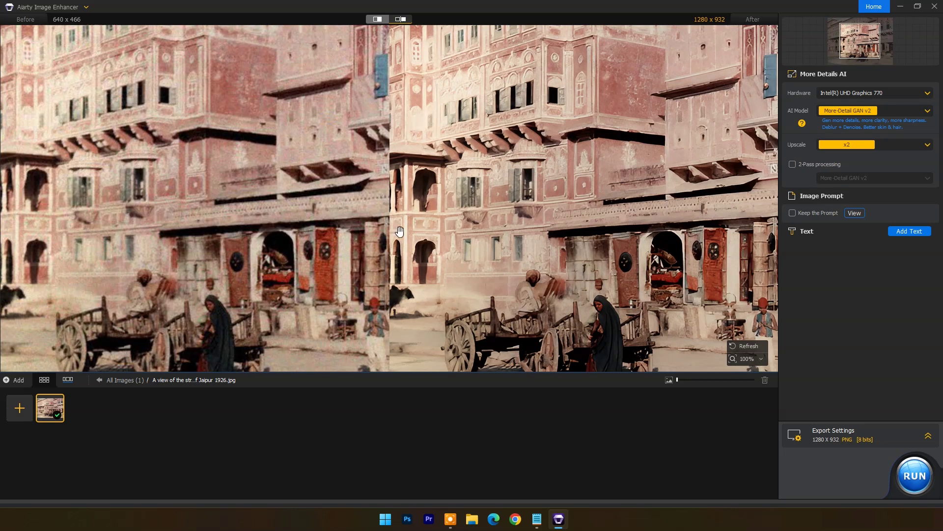
pyautogui.scroll(-3, 319, 194)
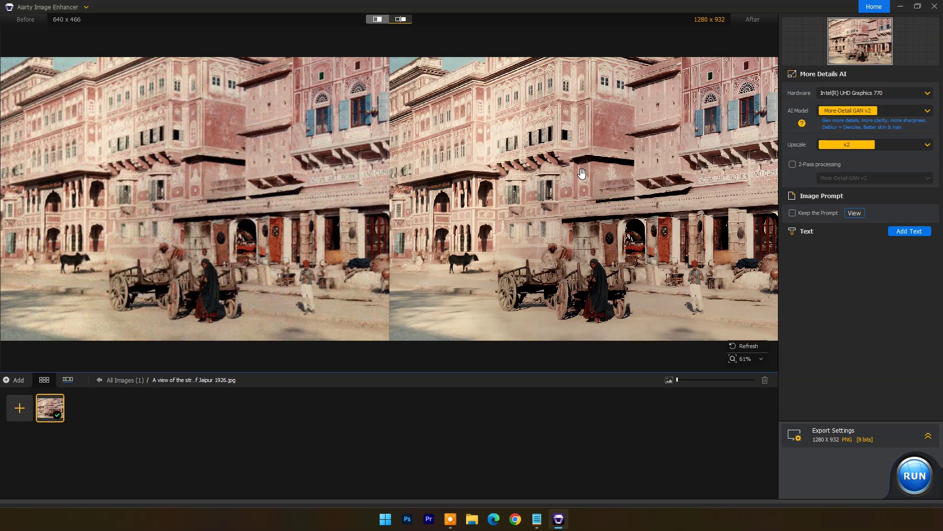
pyautogui.click(928, 96)
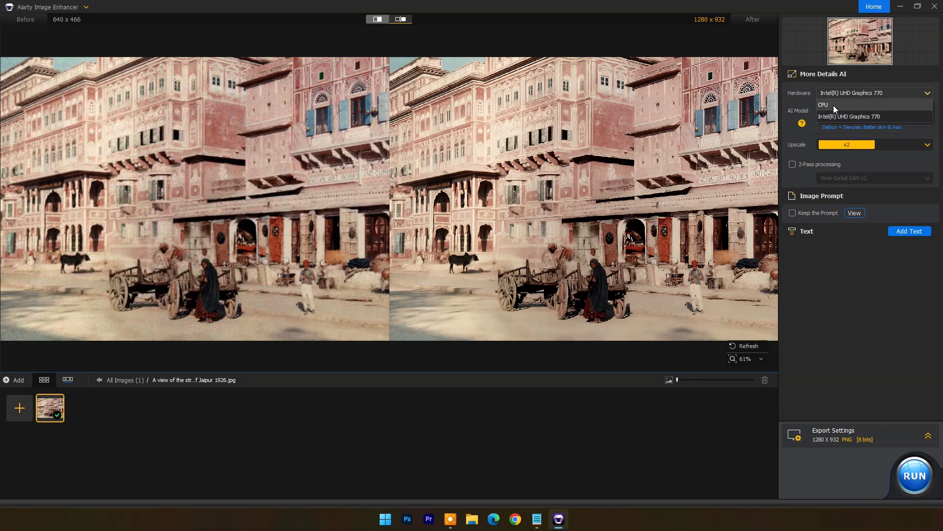
pyautogui.click(916, 94)
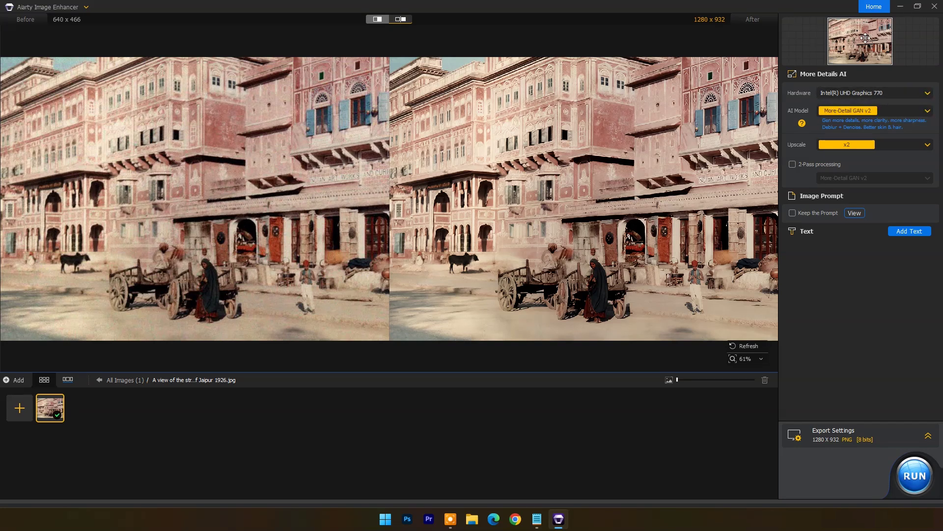
pyautogui.click(927, 111)
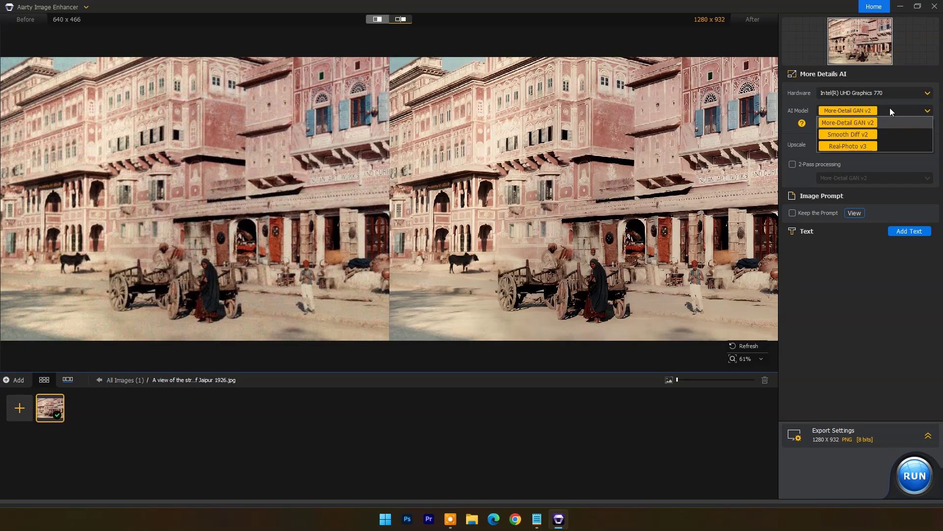
pyautogui.click(889, 109)
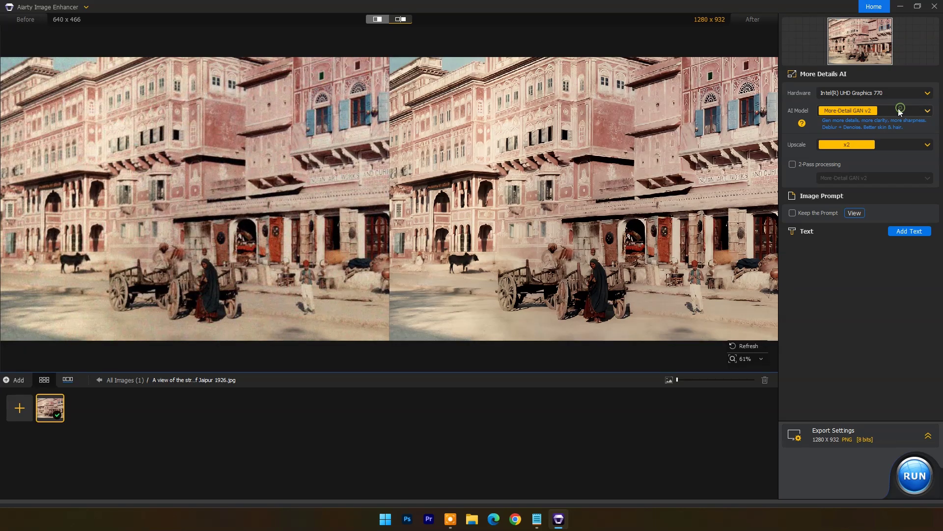
# - Set the upscale factor to x8 (5120 x 3728) and close the model info to process
pyautogui.click(929, 145)
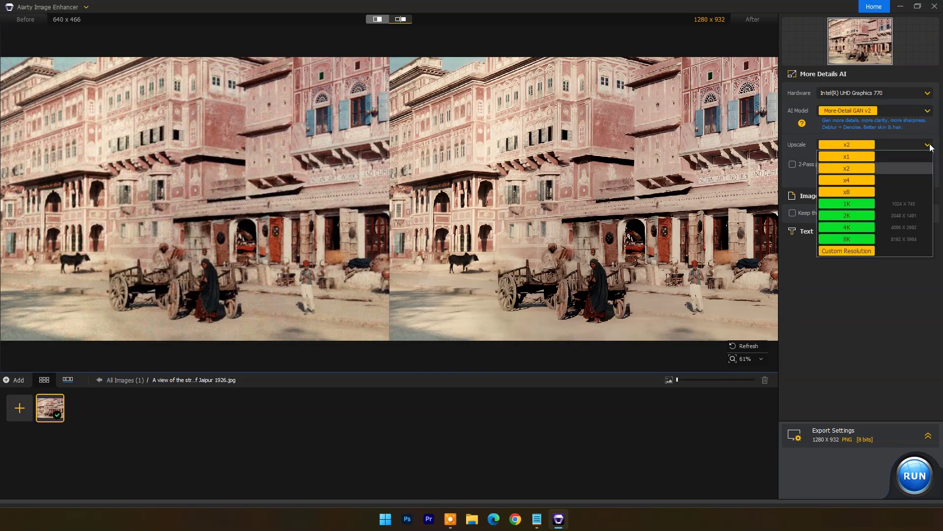
pyautogui.click(847, 193)
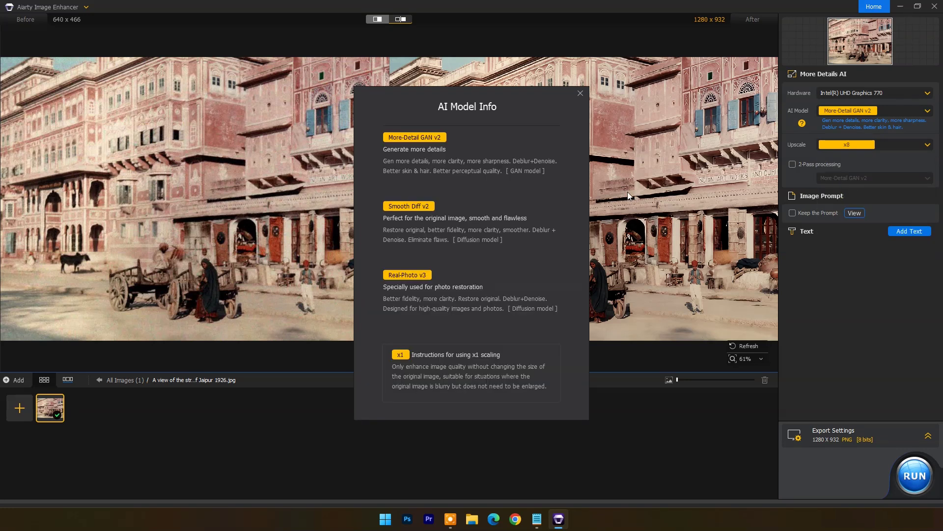
pyautogui.click(580, 93)
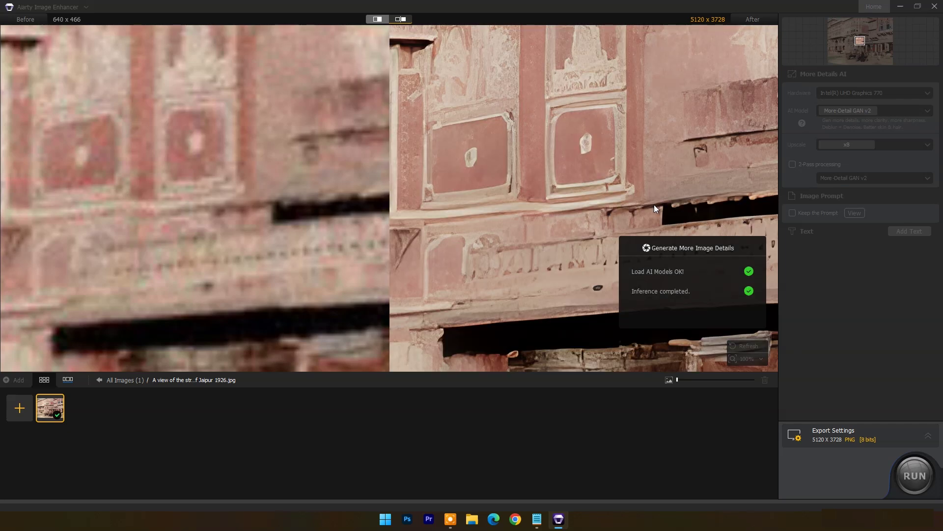
# - Pan up the x8 result to inspect the upper windows, roof underside and blue-shuttered window
pyautogui.moveTo(621, 112)
pyautogui.mouseDown()
pyautogui.moveTo(588, 214)
pyautogui.moveTo(589, 250)
pyautogui.mouseUp()
pyautogui.moveTo(644, 95)
pyautogui.mouseDown()
pyautogui.moveTo(591, 219)
pyautogui.moveTo(592, 244)
pyautogui.mouseUp()
pyautogui.moveTo(636, 128); pyautogui.dragTo(622, 256)
pyautogui.moveTo(623, 120); pyautogui.dragTo(637, 167)
pyautogui.moveTo(655, 84); pyautogui.dragTo(536, 182)
pyautogui.moveTo(639, 54); pyautogui.dragTo(649, 99)
pyautogui.moveTo(695, 119)
pyautogui.mouseDown()
pyautogui.moveTo(669, 211)
pyautogui.moveTo(574, 231)
pyautogui.mouseUp()
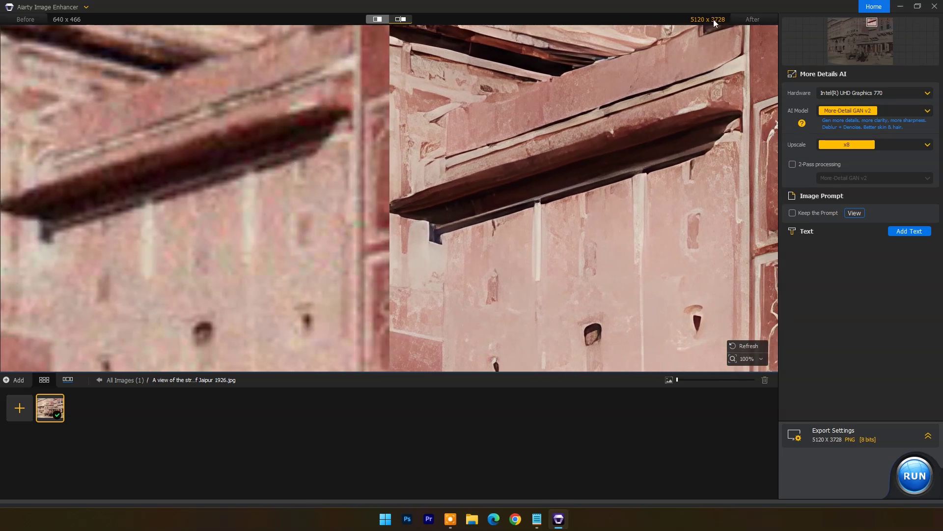
pyautogui.moveTo(521, 183); pyautogui.dragTo(585, 194)
# - Pan down to inspect the doorways, the man in the red turban and the carved wall
pyautogui.moveTo(610, 310); pyautogui.dragTo(579, 102)
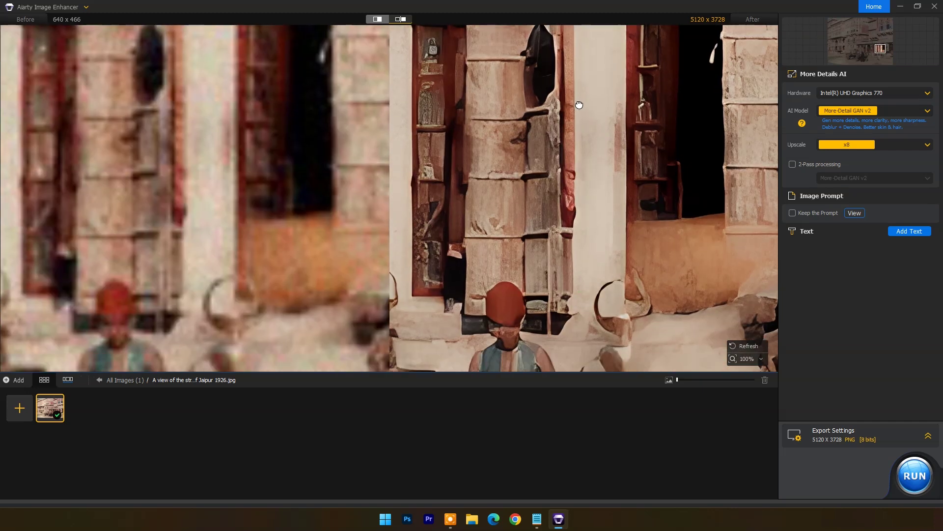
pyautogui.moveTo(574, 275); pyautogui.dragTo(573, 179)
pyautogui.moveTo(596, 271); pyautogui.dragTo(604, 228)
pyautogui.moveTo(481, 144); pyautogui.dragTo(739, 235)
pyautogui.moveTo(588, 190); pyautogui.dragTo(676, 229)
pyautogui.moveTo(489, 184); pyautogui.dragTo(544, 272)
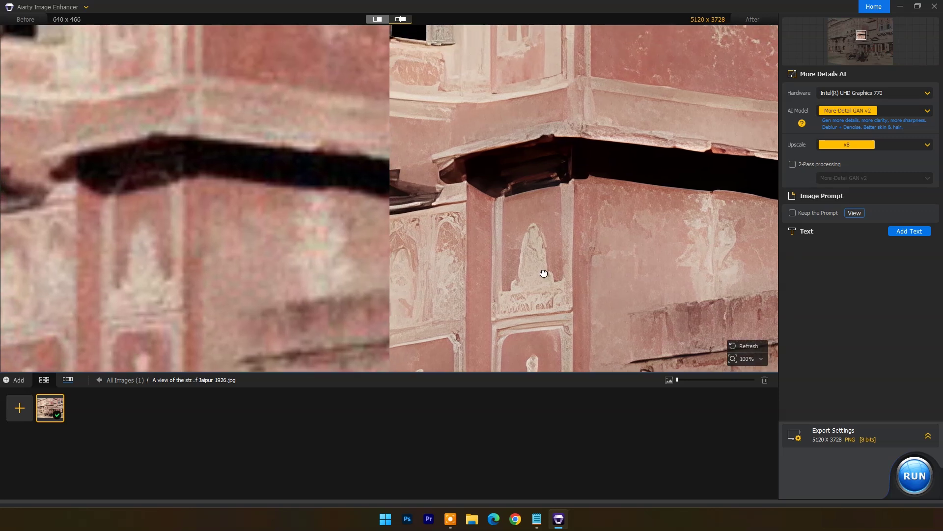
pyautogui.moveTo(501, 133); pyautogui.dragTo(665, 205)
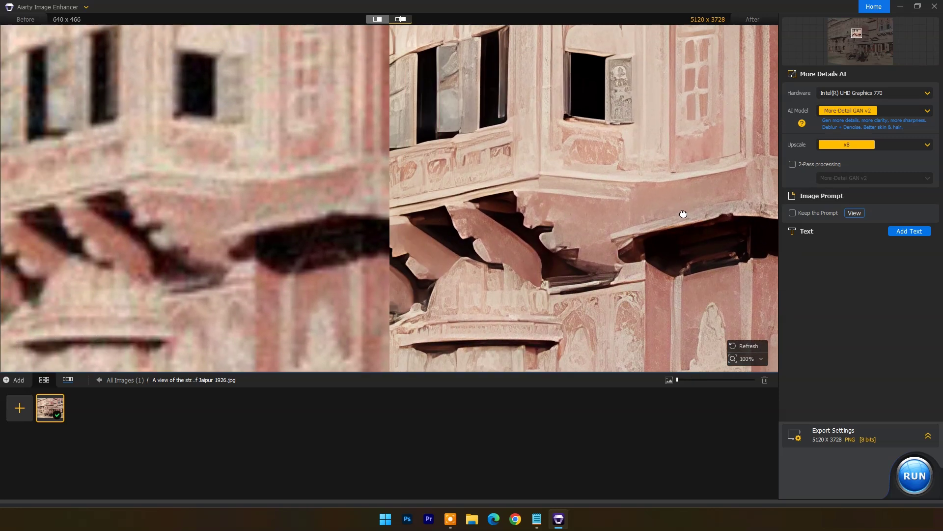
pyautogui.moveTo(518, 105); pyautogui.dragTo(525, 185)
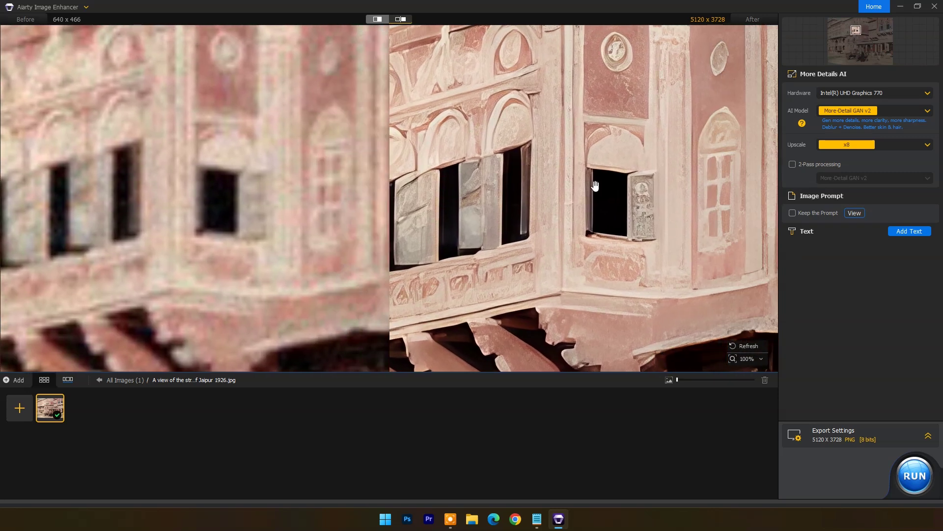
# - Keep x8, switch to split-slider view, and place a new Text overlay on the enhanced side
pyautogui.click(928, 147)
pyautogui.click(928, 147)
pyautogui.click(399, 19)
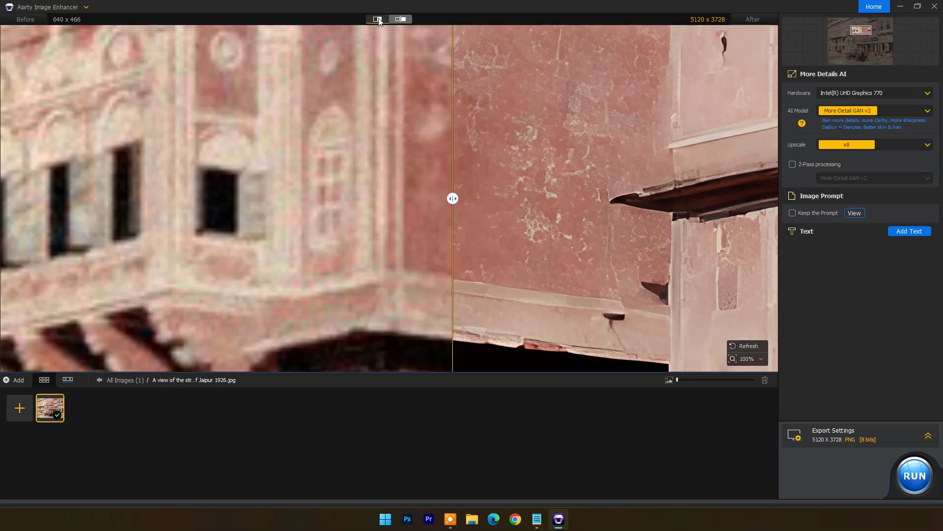
pyautogui.moveTo(550, 80); pyautogui.dragTo(544, 326)
pyautogui.scroll(-3, 492, 145)
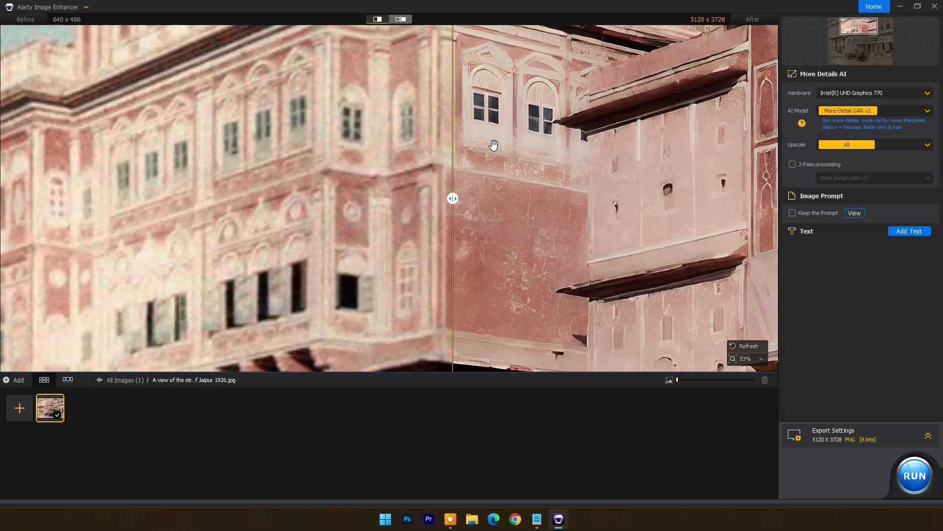
pyautogui.click(903, 235)
pyautogui.moveTo(419, 195); pyautogui.dragTo(561, 257)
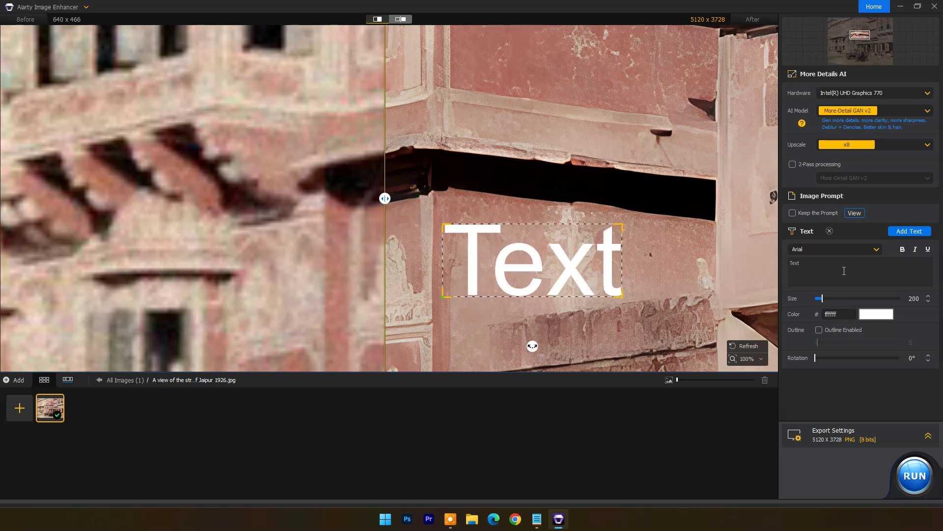
# - Replace the placeholder with JAIPUR in Arial Bold
pyautogui.click(875, 249)
pyautogui.click(853, 258)
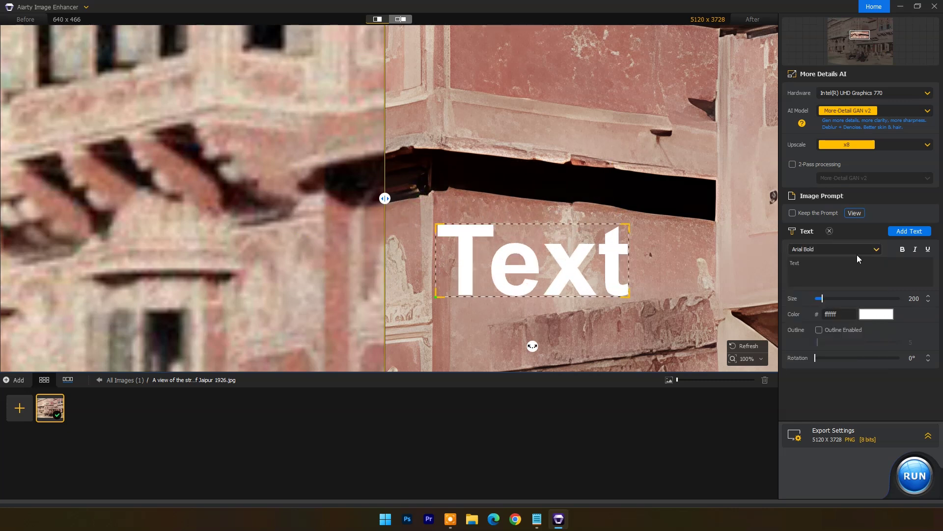
pyautogui.hotkey('ctrl', 'a')
pyautogui.press('BackSpace')
pyautogui.write('JAIPUR')
# - Try Segoe UI Light and Yu Gothic Regular fonts, then make JAIPUR bold and italic
pyautogui.click(876, 249)
pyautogui.click(835, 257)
pyautogui.click(876, 248)
pyautogui.click(811, 261)
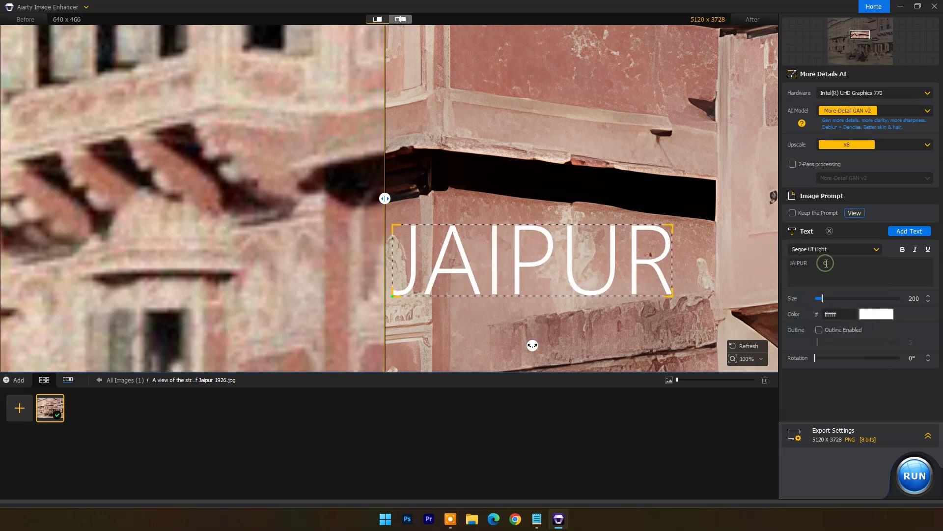
pyautogui.click(875, 248)
pyautogui.click(831, 332)
pyautogui.click(904, 249)
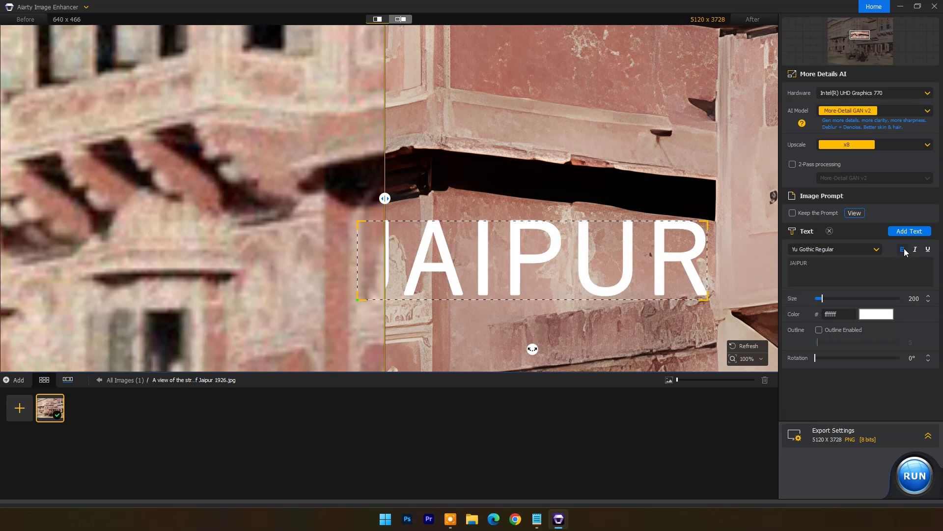
pyautogui.click(915, 249)
# - Colour the text blue with an outline of width 7, then delete the JAIPUR overlay
pyautogui.click(876, 313)
pyautogui.moveTo(489, 120); pyautogui.dragTo(711, 119)
pyautogui.click(598, 190)
pyautogui.click(852, 373)
pyautogui.click(818, 330)
pyautogui.click(822, 342)
pyautogui.moveTo(822, 343); pyautogui.dragTo(819, 343)
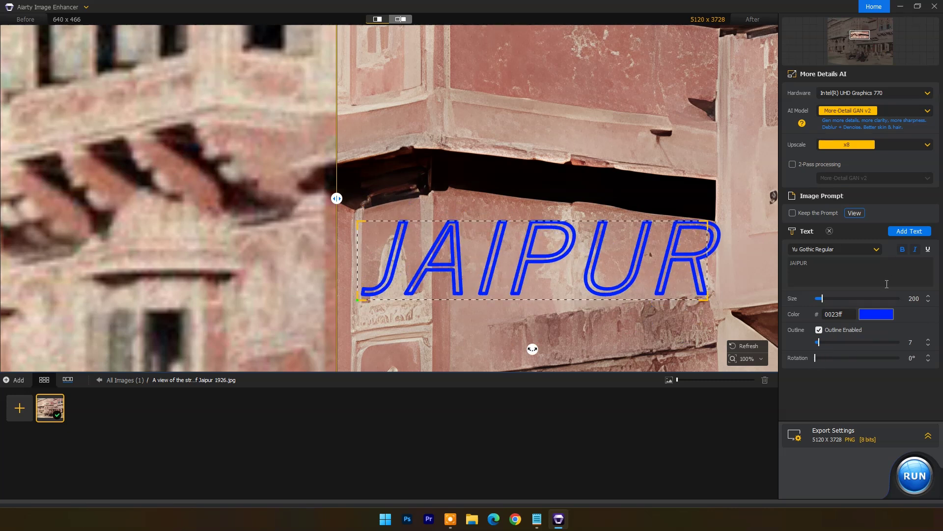
pyautogui.click(829, 231)
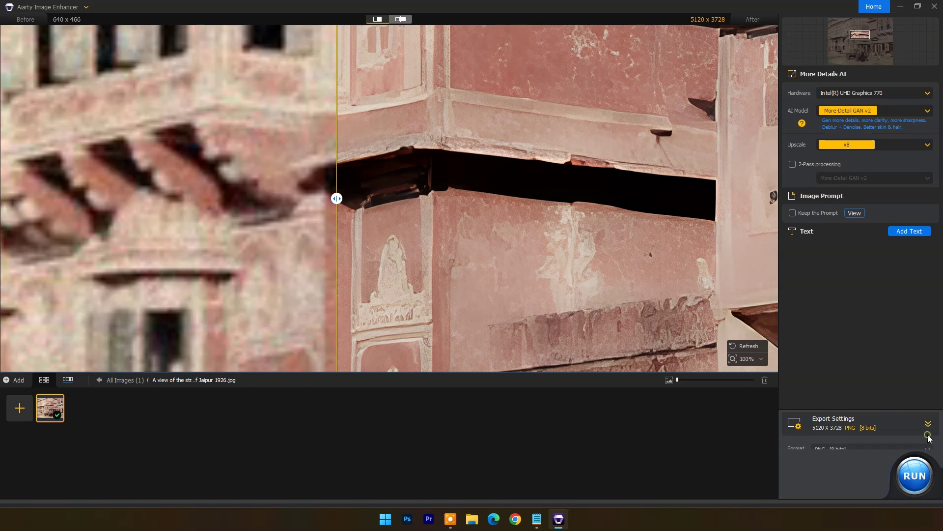
# - Keep PNG [8 bits] as the export format and raise its level to 8
pyautogui.click(928, 435)
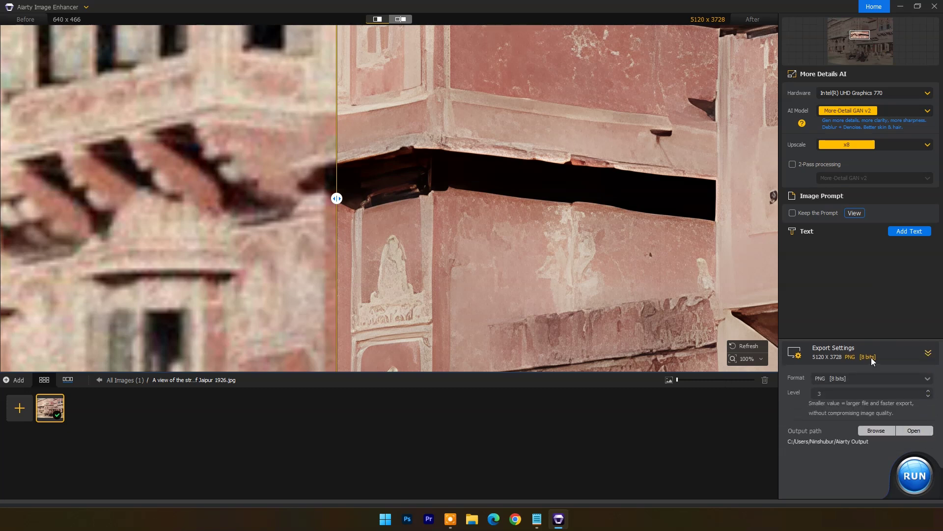
pyautogui.click(871, 378)
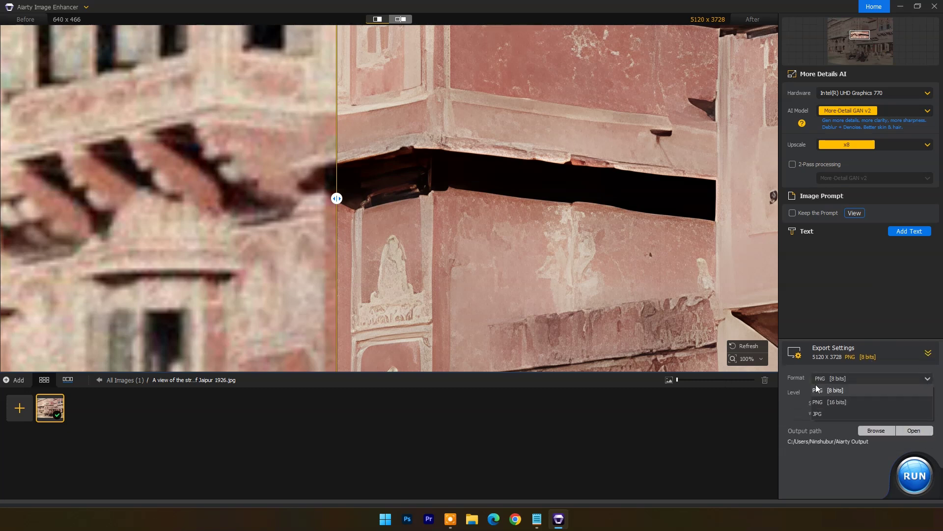
pyautogui.click(841, 389)
pyautogui.click(928, 391)
pyautogui.click(928, 390)
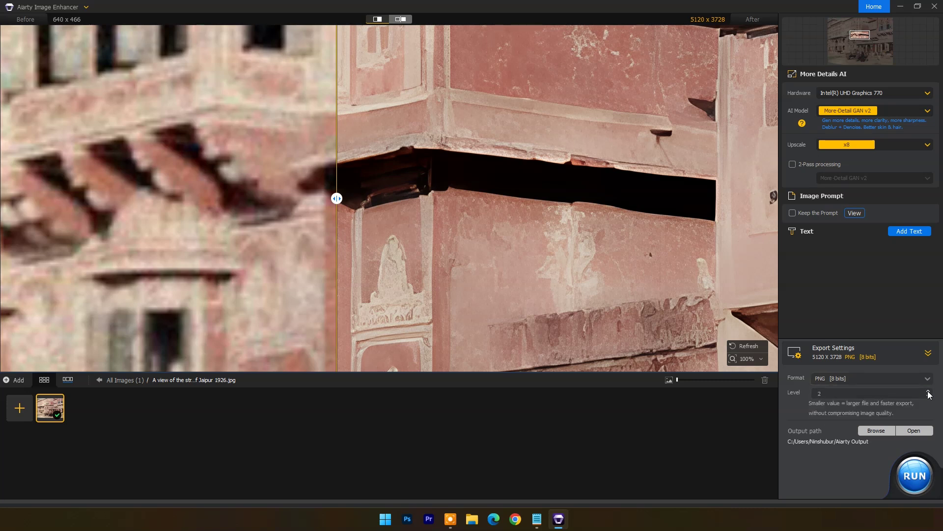
pyautogui.click(928, 390)
pyautogui.click(928, 391)
pyautogui.click(928, 391)
# - Set the output folder to Desktop\Today
pyautogui.click(873, 430)
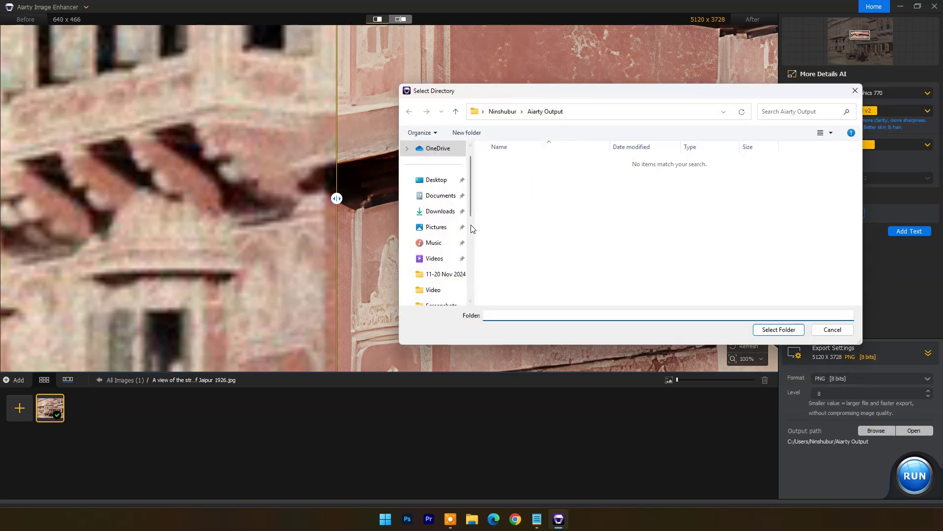
pyautogui.click(436, 181)
pyautogui.doubleClick(506, 178)
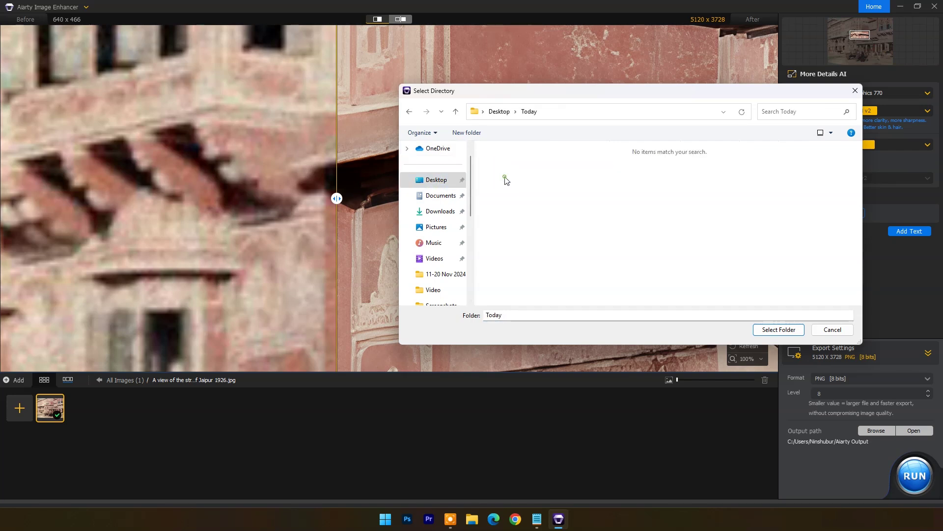
pyautogui.click(782, 330)
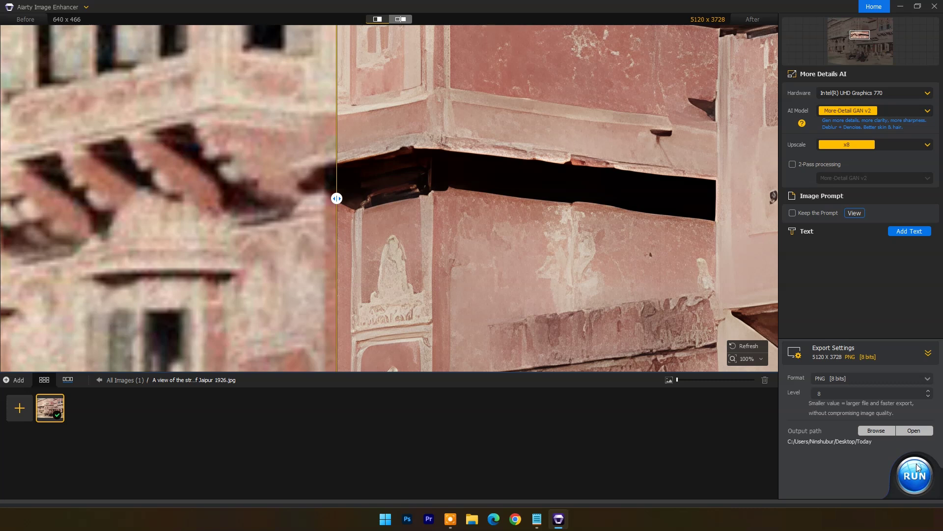
# - Enable 2-pass processing and export the Jaipur street image as a 5120x3728 PNG to Today
pyautogui.click(793, 165)
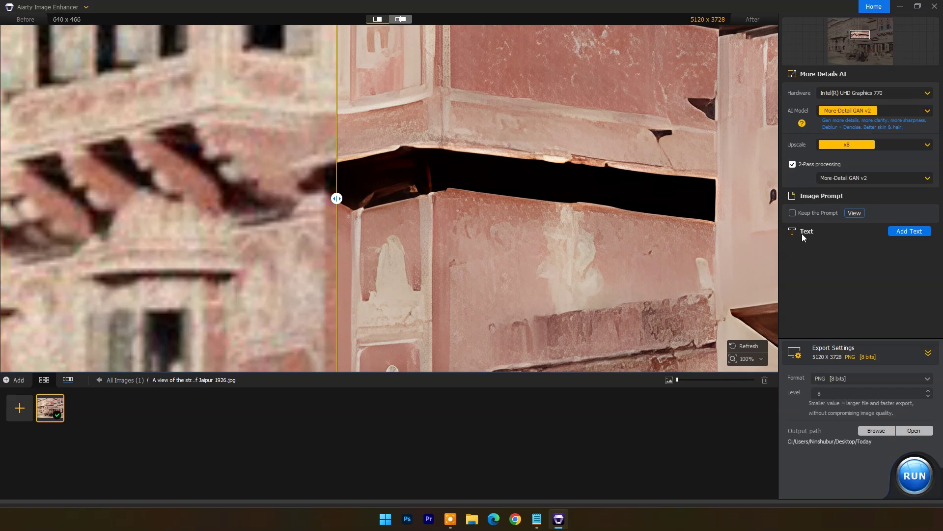
pyautogui.click(917, 481)
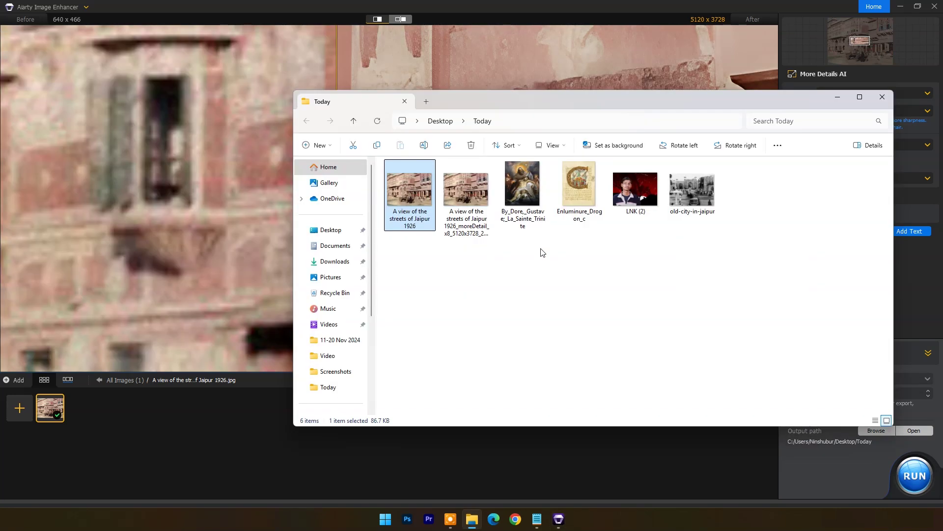
# - Open the original and enhanced Jaipur street images side by side in Photos
pyautogui.doubleClick(409, 191)
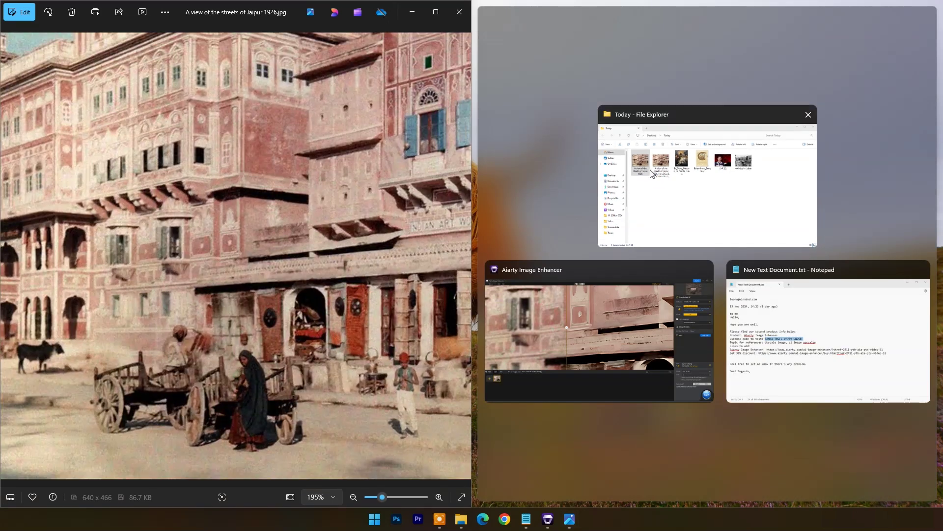
pyautogui.click(647, 147)
pyautogui.doubleClick(629, 101)
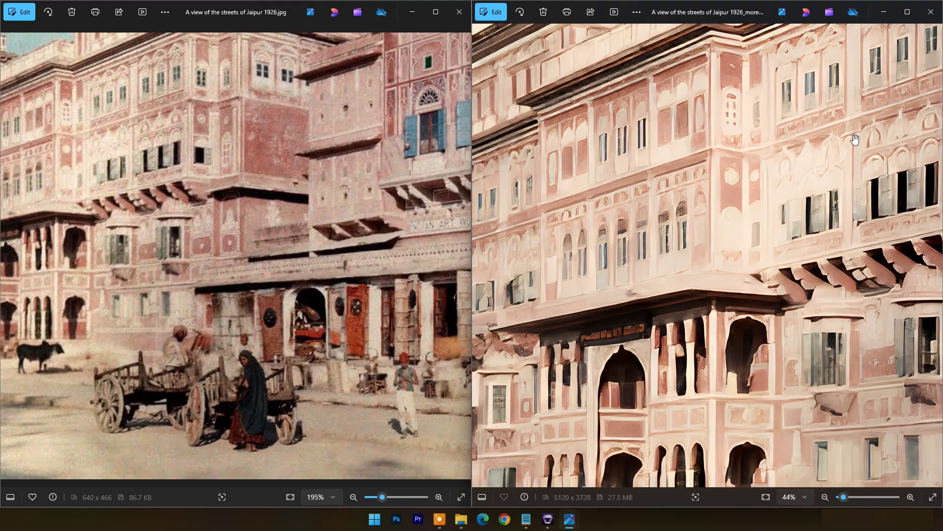
# - Zoom and pan the original photo to match the enhanced Jaipur view
pyautogui.moveTo(173, 195); pyautogui.dragTo(252, 196)
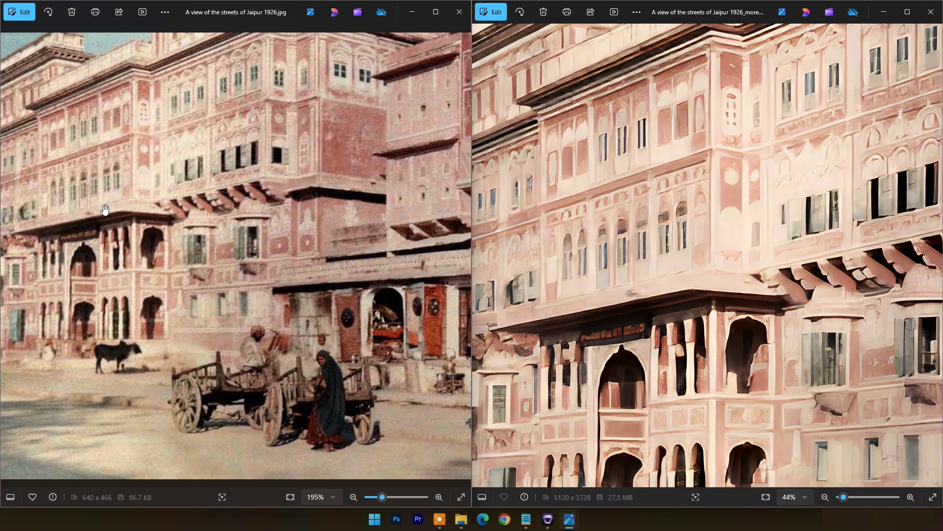
pyautogui.scroll(5, 103, 209)
pyautogui.moveTo(137, 208); pyautogui.dragTo(306, 351)
pyautogui.scroll(3, 565, 273)
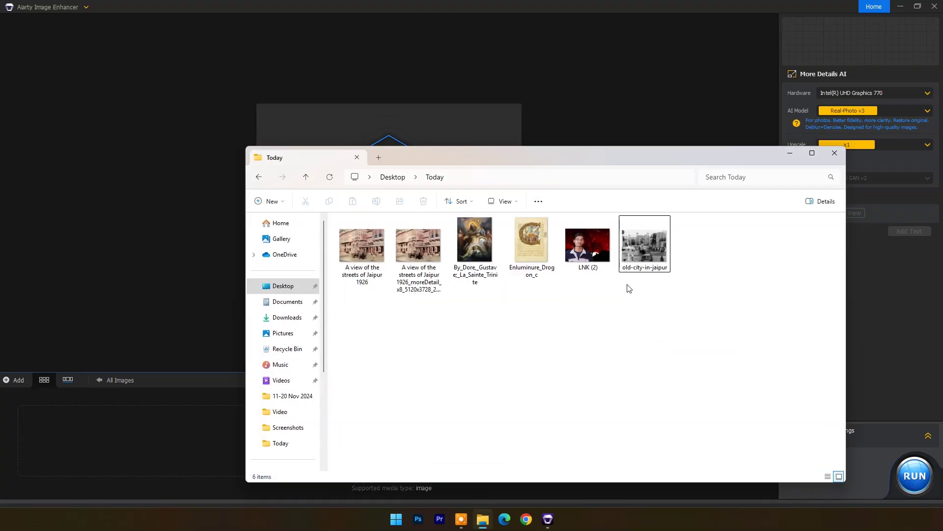
# - Load old-city-in-jaipur.jpg into the enhancer and minimize the Explorer window
pyautogui.moveTo(618, 268); pyautogui.dragTo(119, 181)
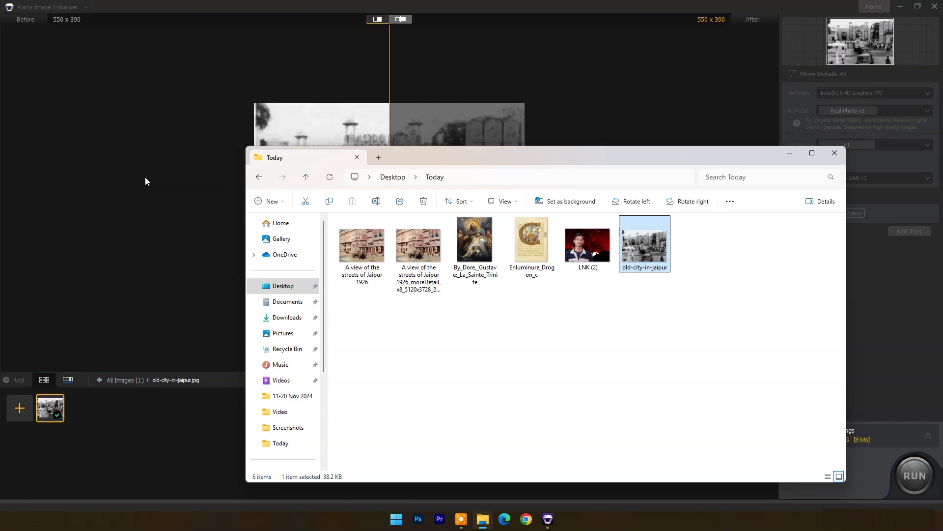
pyautogui.click(786, 153)
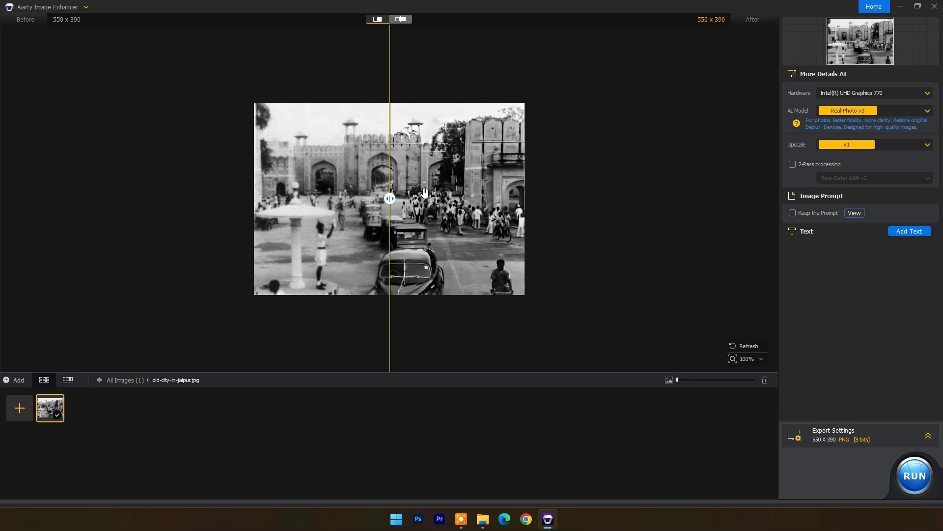
# - Keep Real-Photo v3, set upscale to x2 for a 1100 x 780 output, and compare before/after
pyautogui.scroll(3, 435, 200)
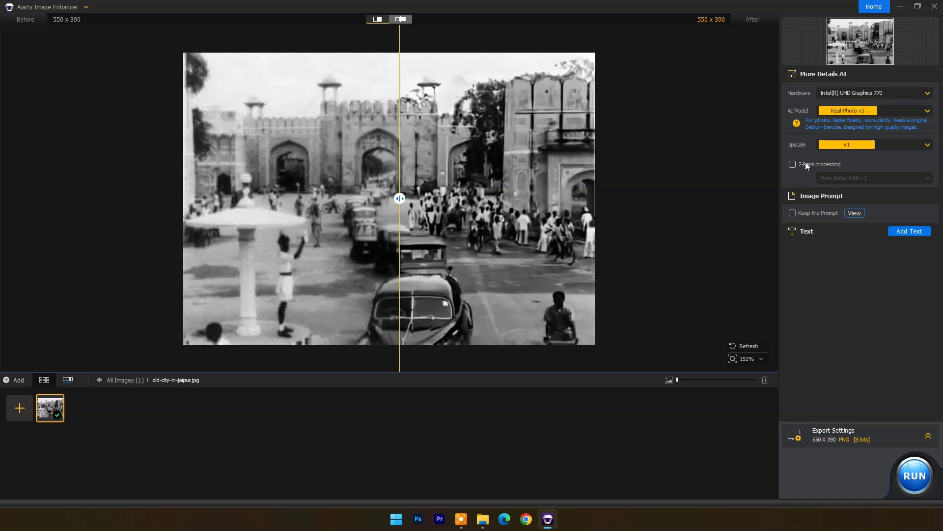
pyautogui.click(926, 113)
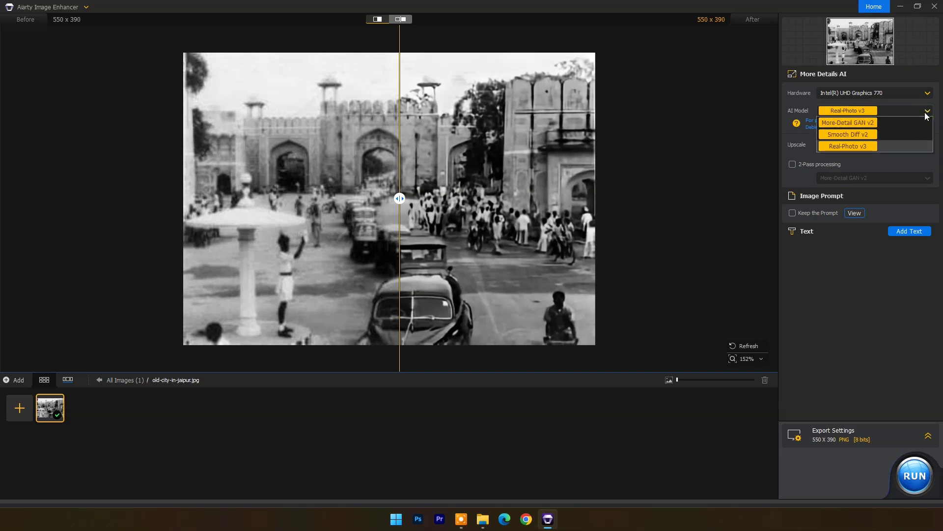
pyautogui.click(861, 147)
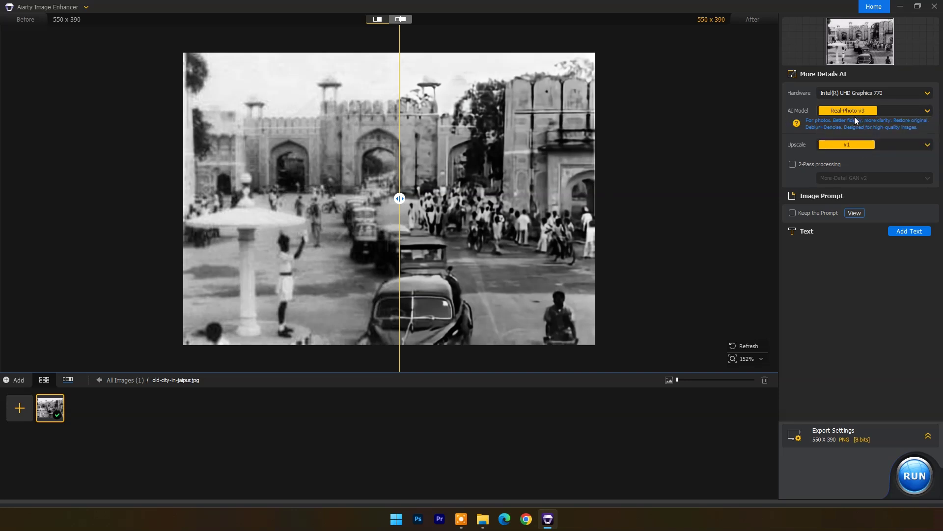
pyautogui.click(926, 147)
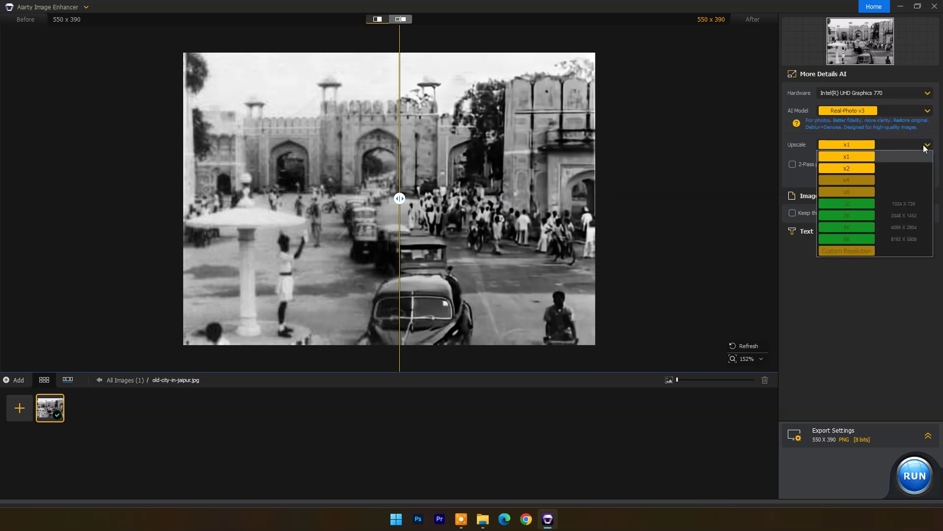
pyautogui.click(857, 169)
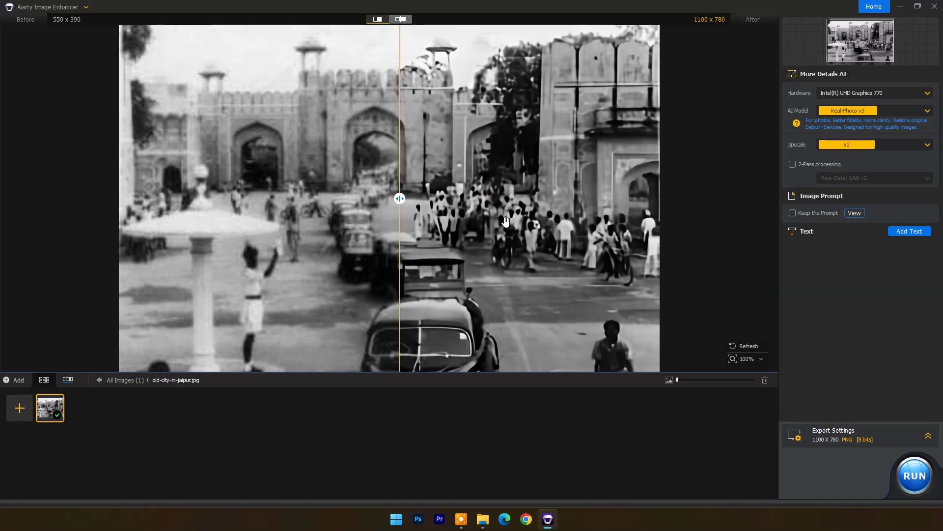
pyautogui.scroll(-1, 522, 212)
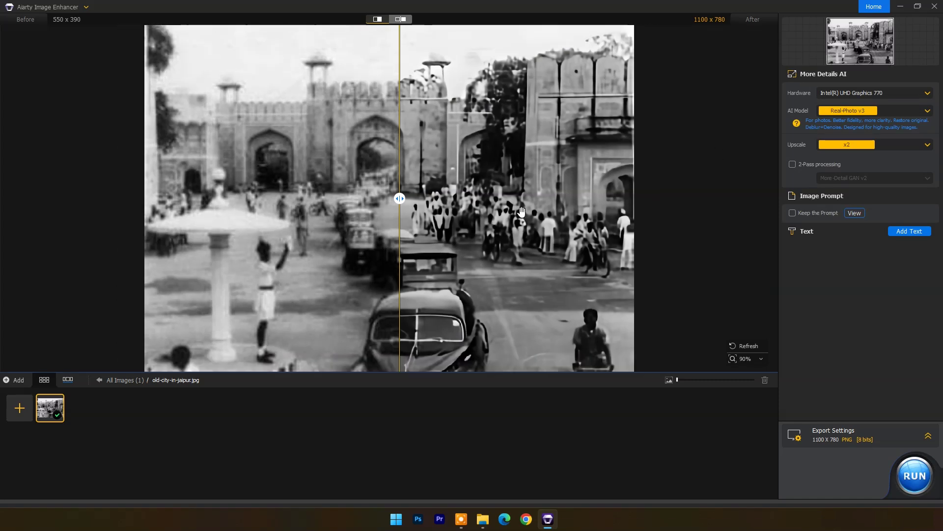
pyautogui.moveTo(400, 198)
pyautogui.mouseDown()
pyautogui.moveTo(170, 198)
pyautogui.moveTo(632, 191)
pyautogui.moveTo(407, 189)
pyautogui.mouseUp()
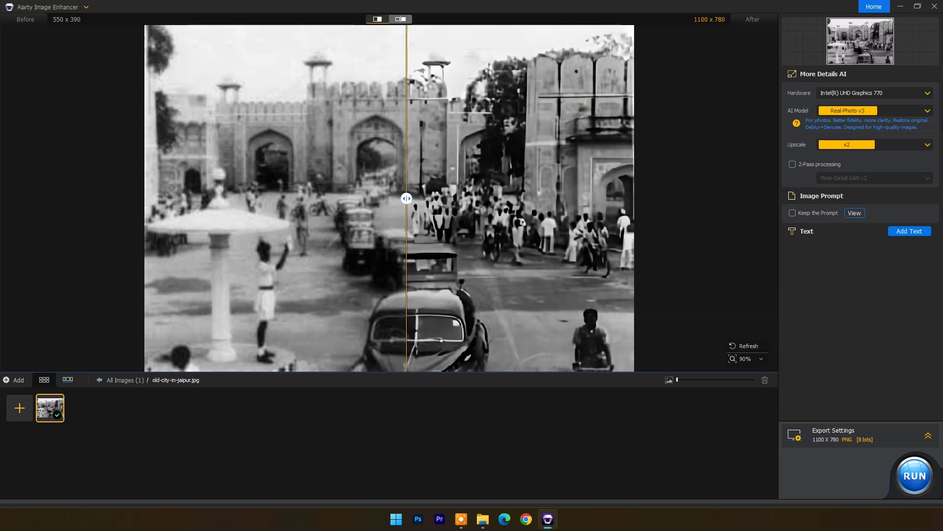
# - Switch the old-city photo to More-Detail GAN v2 and compare original with enhanced
pyautogui.click(927, 111)
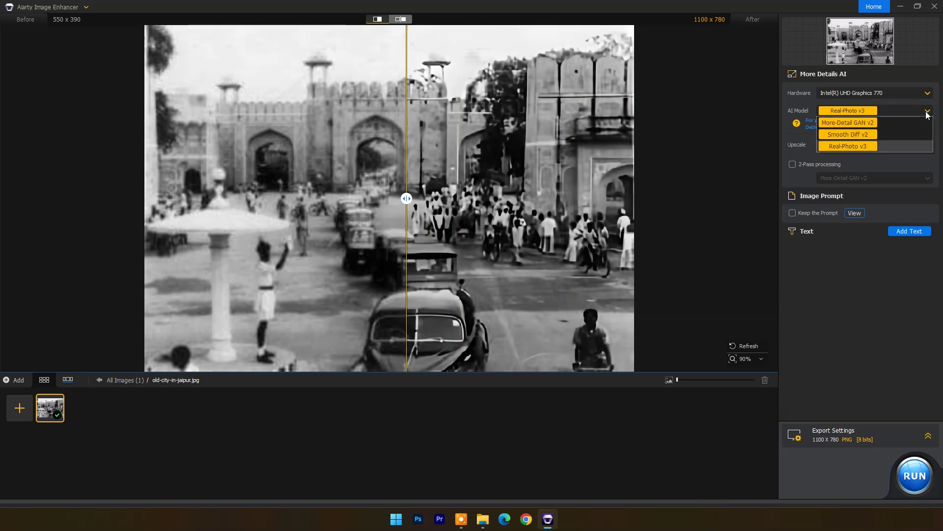
pyautogui.click(865, 123)
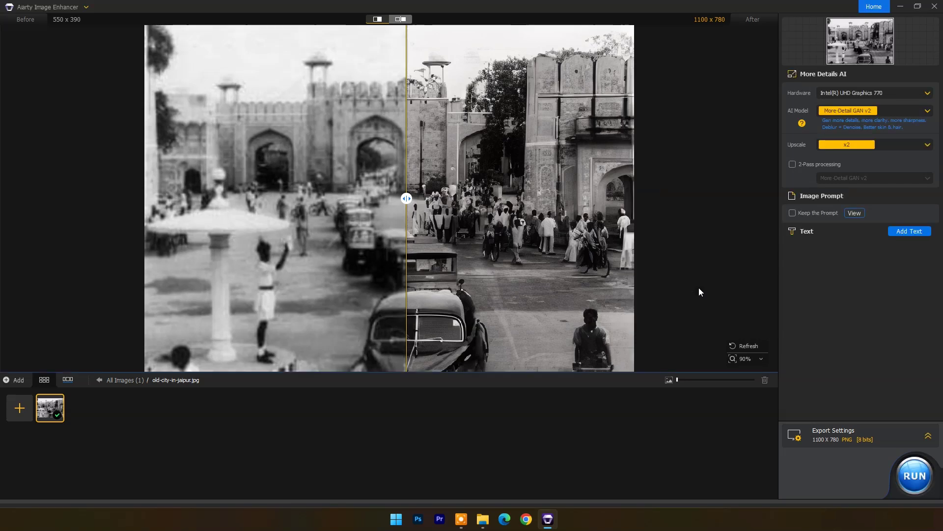
pyautogui.moveTo(406, 198); pyautogui.dragTo(369, 222)
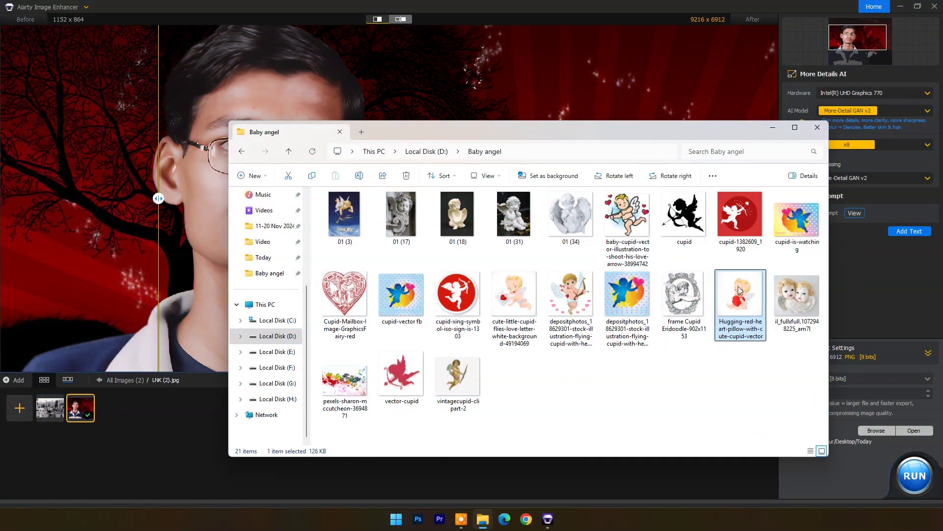
# - Add the cupid heart image, abort the auto-enhancement, and choose the Smooth Diff v2 model
pyautogui.moveTo(739, 289); pyautogui.dragTo(94, 193)
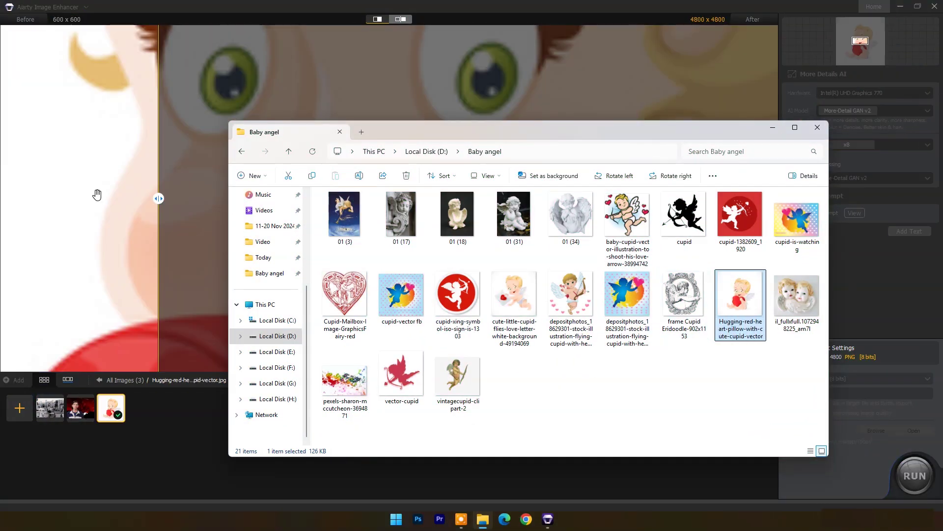
pyautogui.click(778, 129)
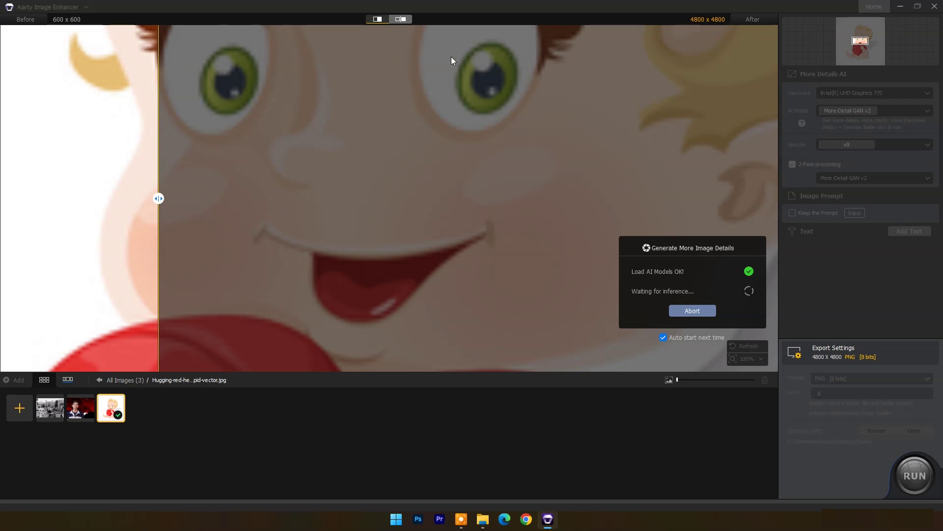
pyautogui.click(680, 310)
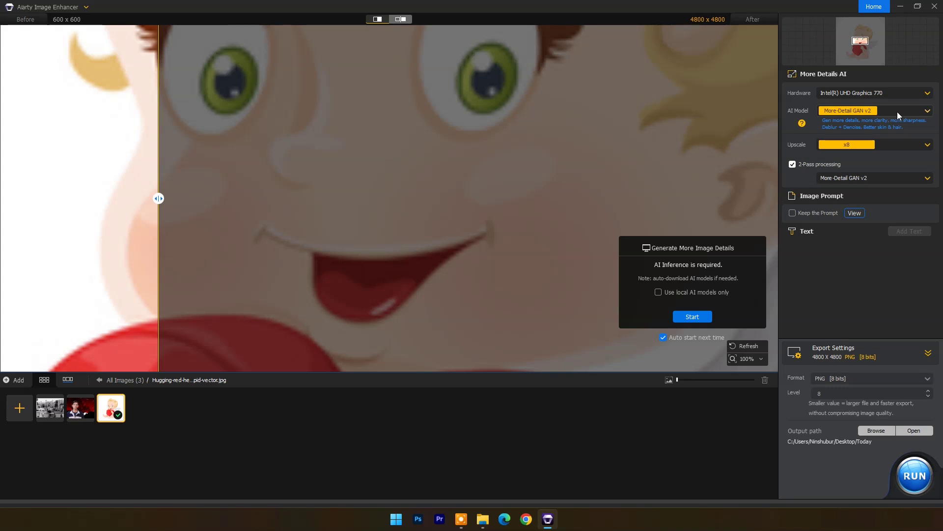
pyautogui.click(895, 111)
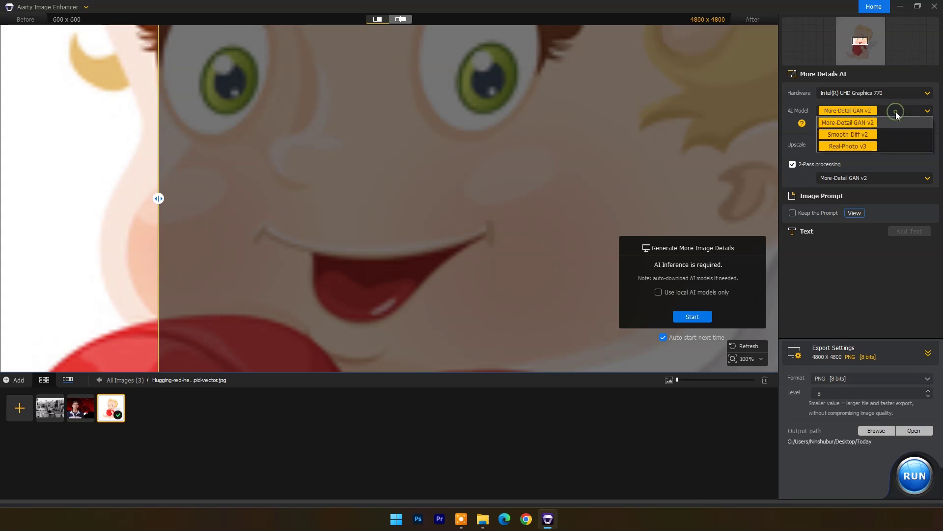
pyautogui.click(866, 134)
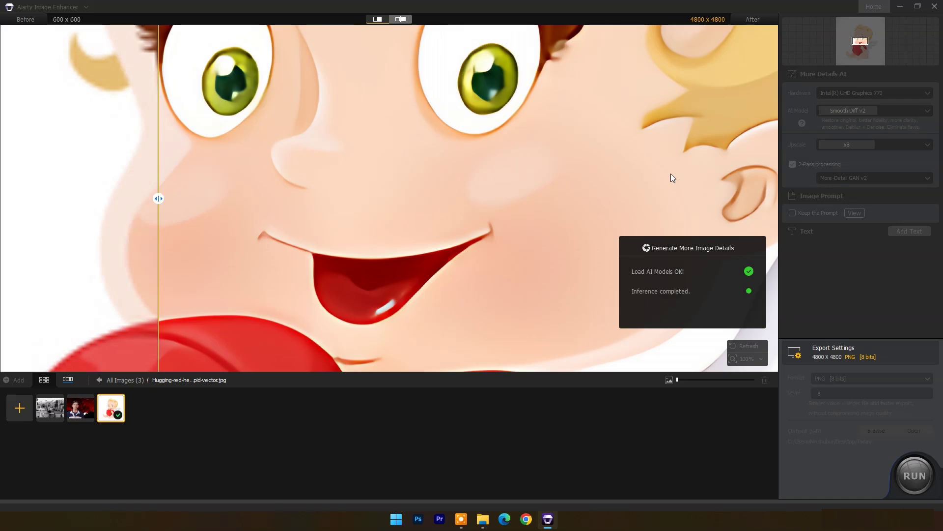
# - Inspect the cupid's enhanced hair, mouth and heart, then batch-export the x8 PNGs to Today
pyautogui.moveTo(159, 198); pyautogui.dragTo(389, 199)
pyautogui.scroll(-2, 408, 210)
pyautogui.scroll(-1, 407, 211)
pyautogui.moveTo(453, 164); pyautogui.dragTo(454, 329)
pyautogui.moveTo(478, 172); pyautogui.dragTo(476, 314)
pyautogui.moveTo(474, 196)
pyautogui.mouseDown()
pyautogui.moveTo(474, 326)
pyautogui.moveTo(469, 114)
pyautogui.mouseUp()
pyautogui.scroll(-1, 473, 277)
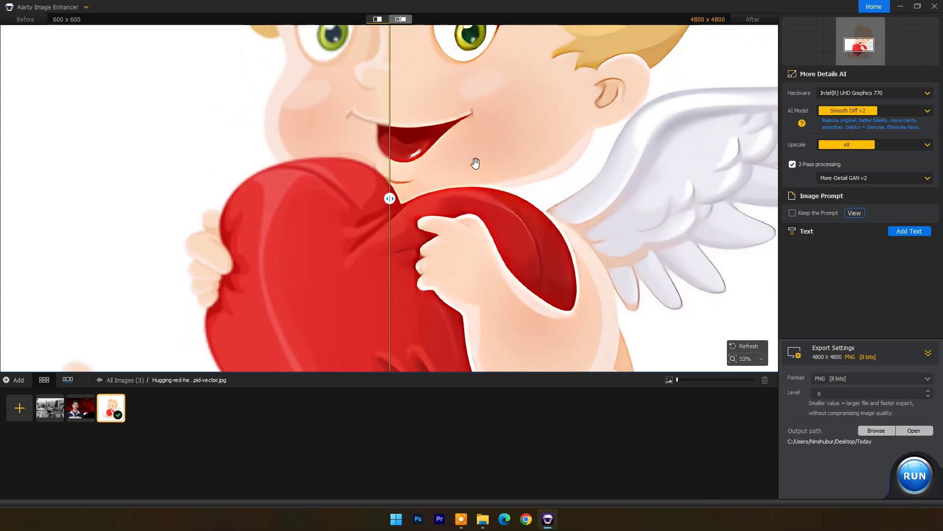
pyautogui.moveTo(402, 177); pyautogui.dragTo(494, 254)
pyautogui.moveTo(707, 195); pyautogui.dragTo(154, 182)
pyautogui.scroll(-3, 418, 222)
pyautogui.click(913, 475)
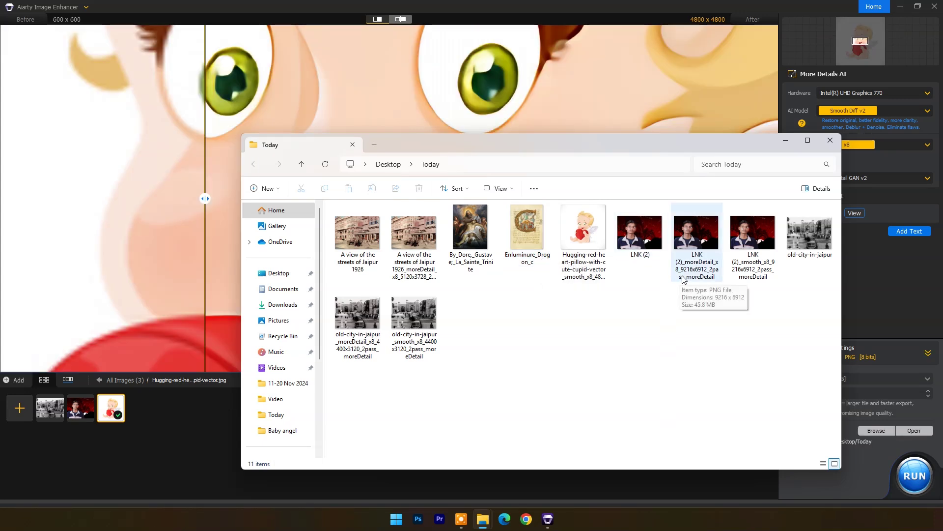
# - Minimize the Today folder window to return to the cupid comparison
pyautogui.click(785, 141)
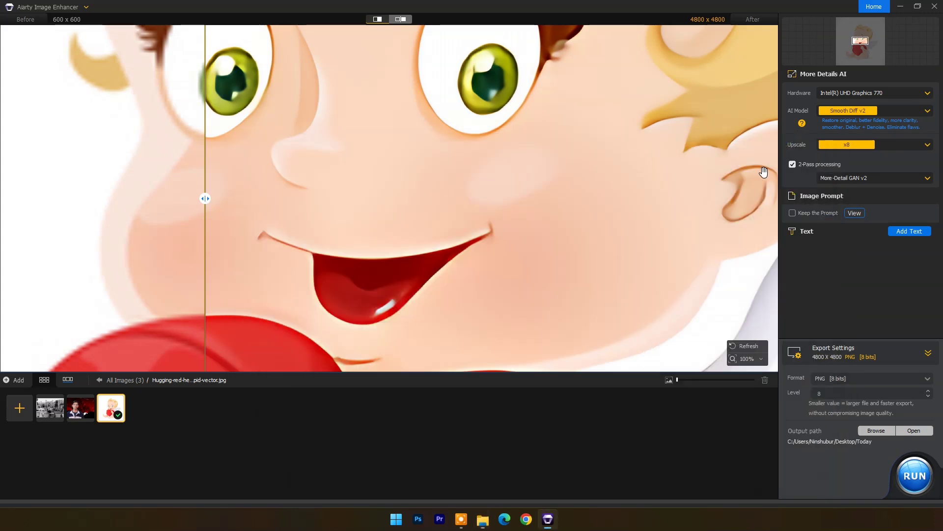